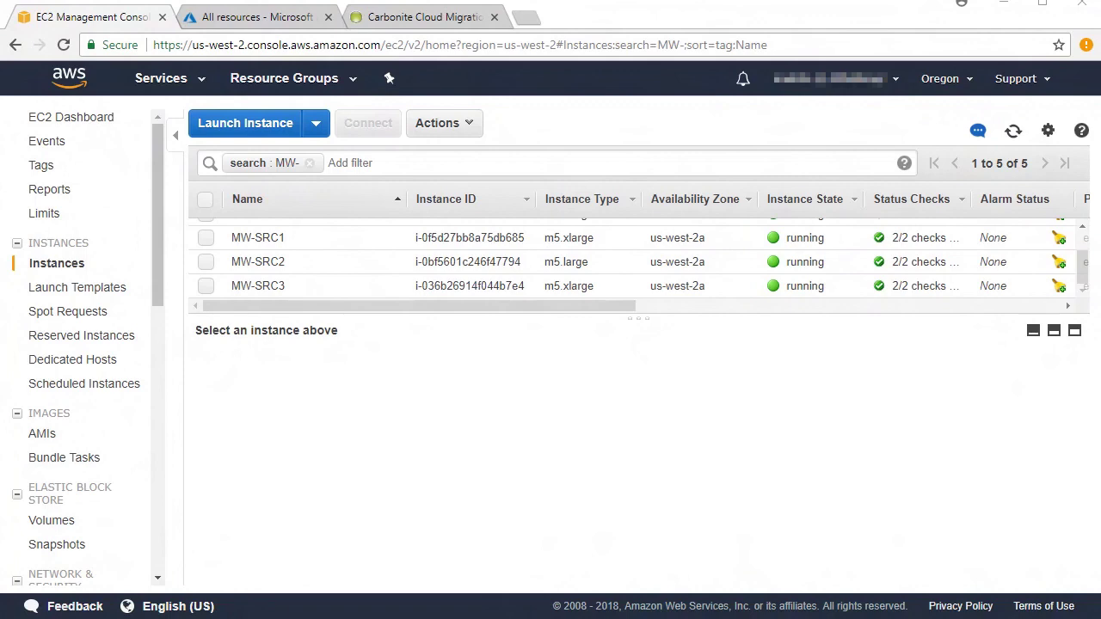
# Move from the EC2 instance list to the Azure All resources tab, then the Carbonite dashboard.
pyautogui.hotkey('ctrl', 'Tab')
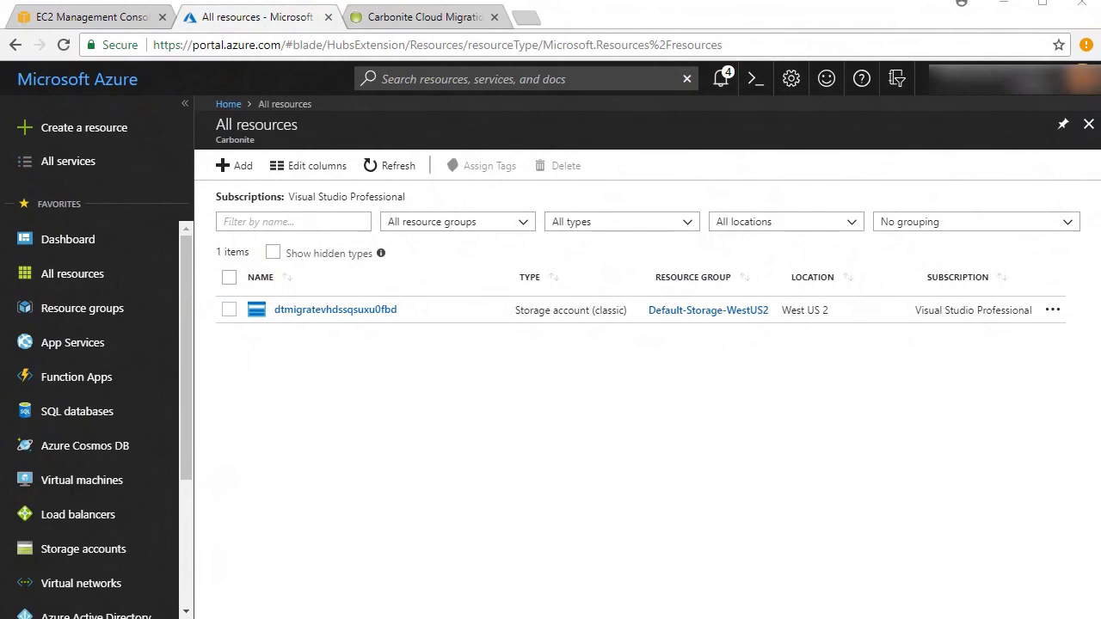
pyautogui.hotkey('ctrl', 'Tab')
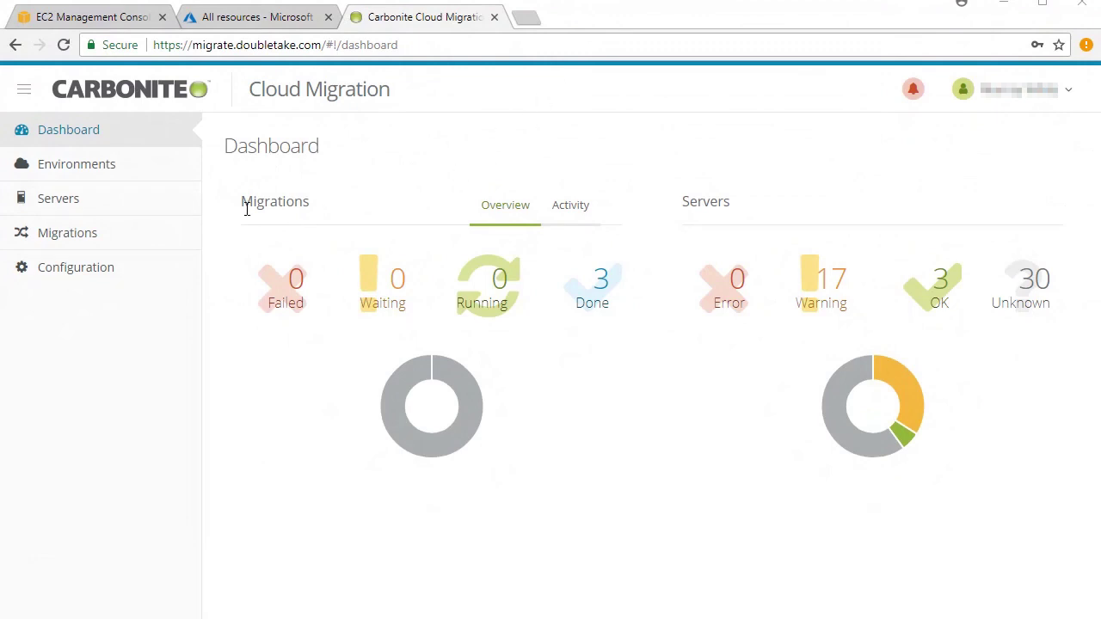
# Add a new environment in Environments with Amazon Web Services as its provider.
pyautogui.click(125, 178)
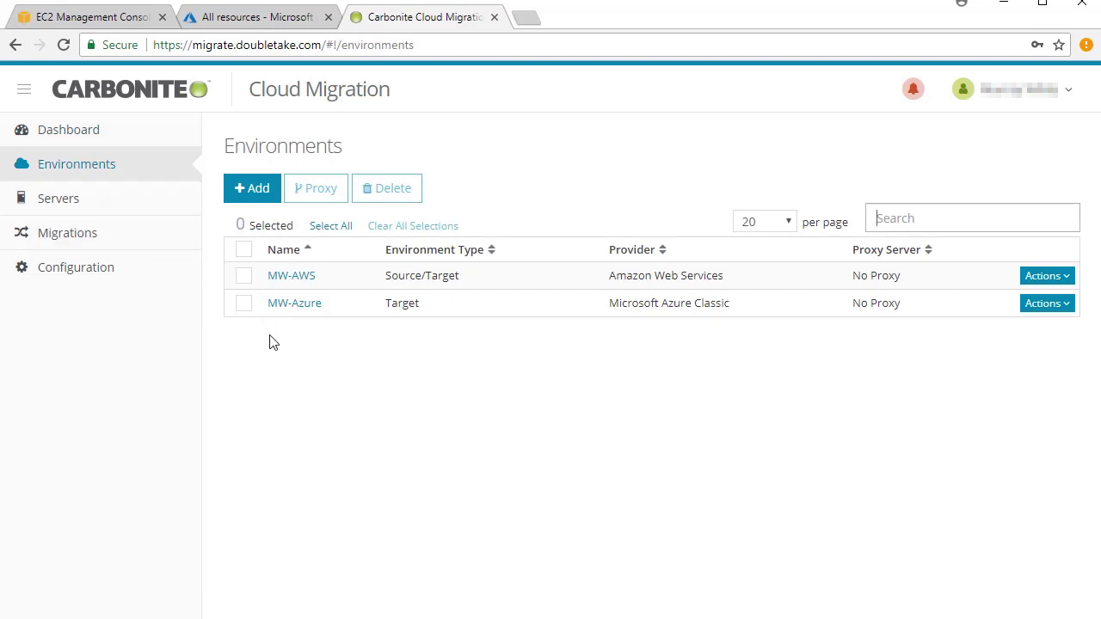
pyautogui.click(270, 194)
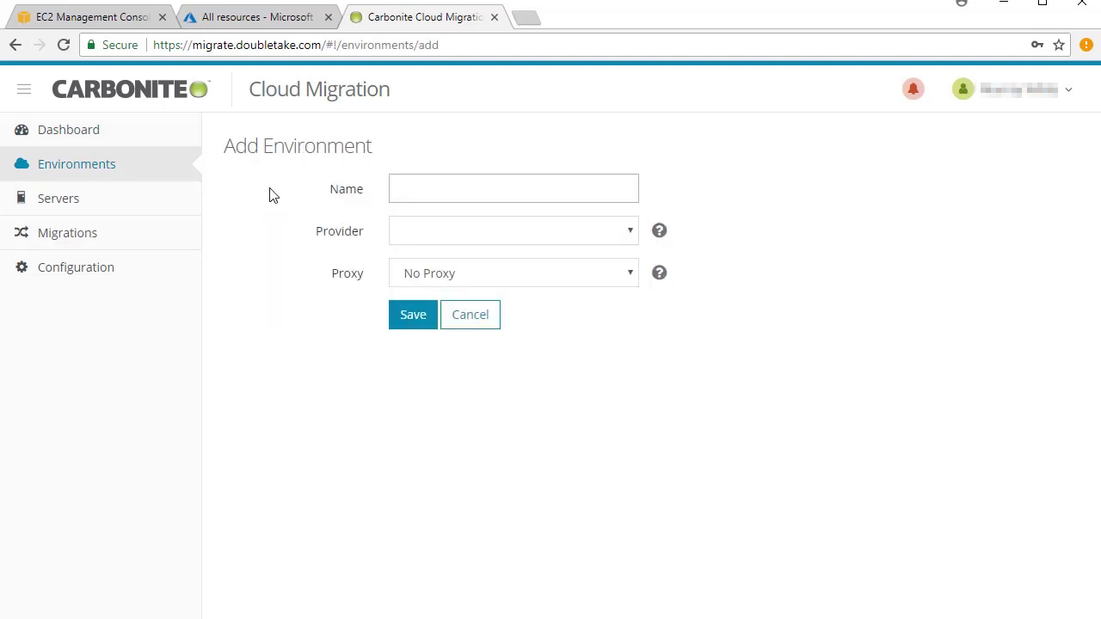
pyautogui.click(623, 230)
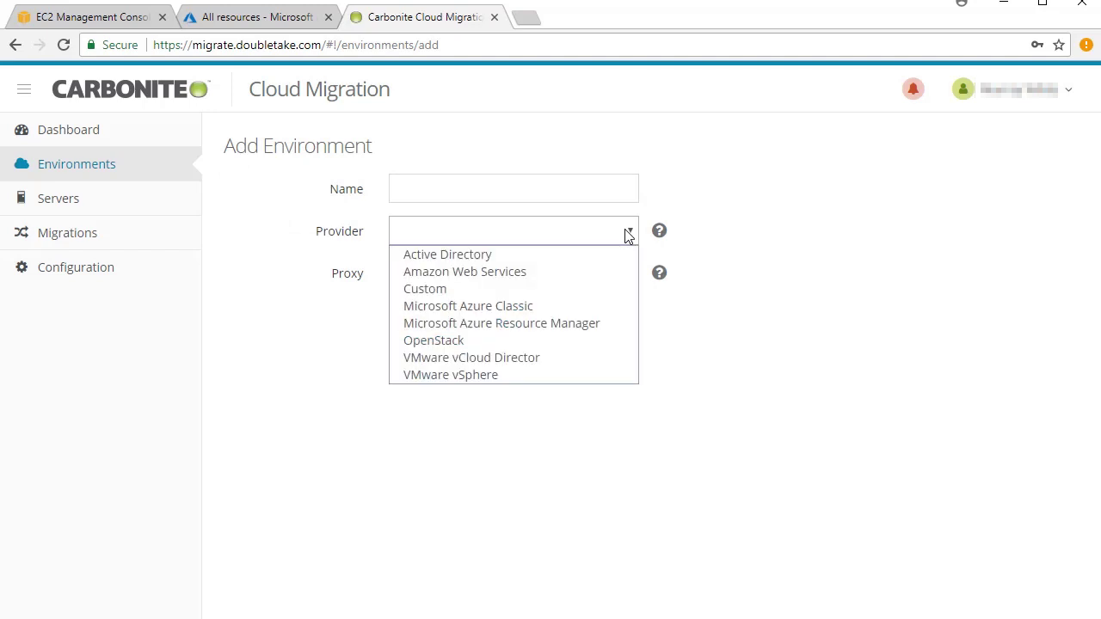
pyautogui.click(613, 275)
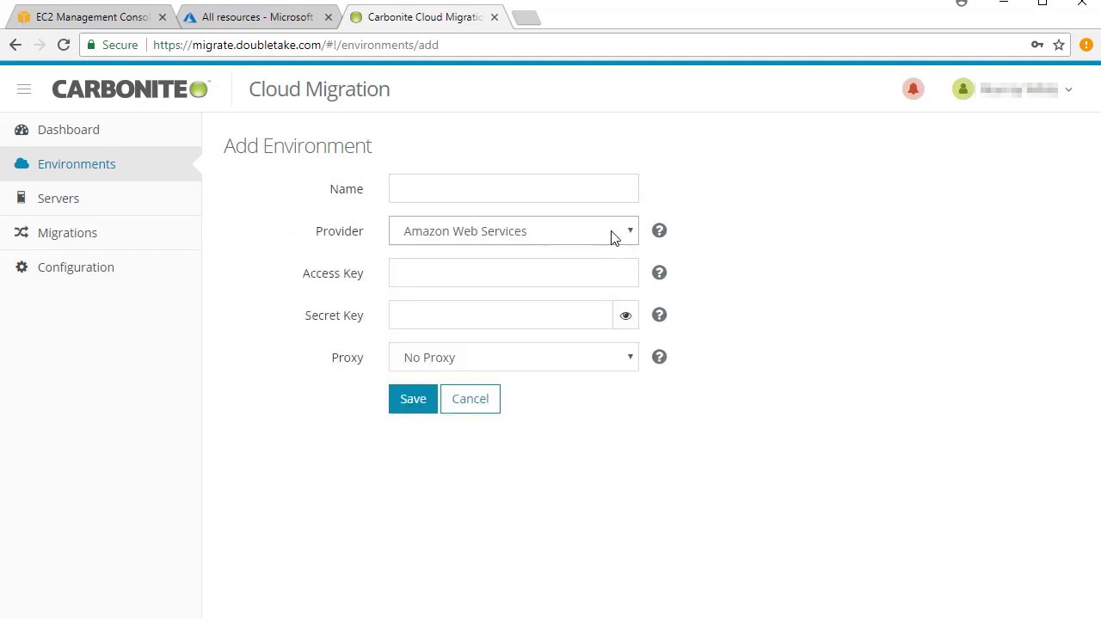
pyautogui.click(611, 234)
# Run server discovery on the MW-AWS environment.
pyautogui.click(610, 311)
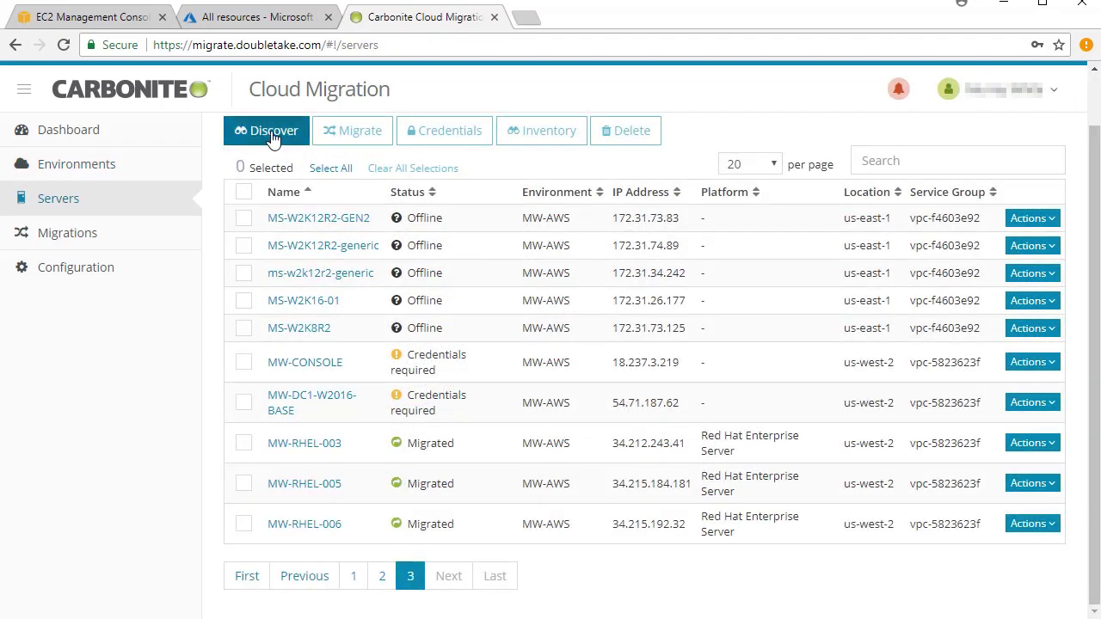
pyautogui.click(272, 134)
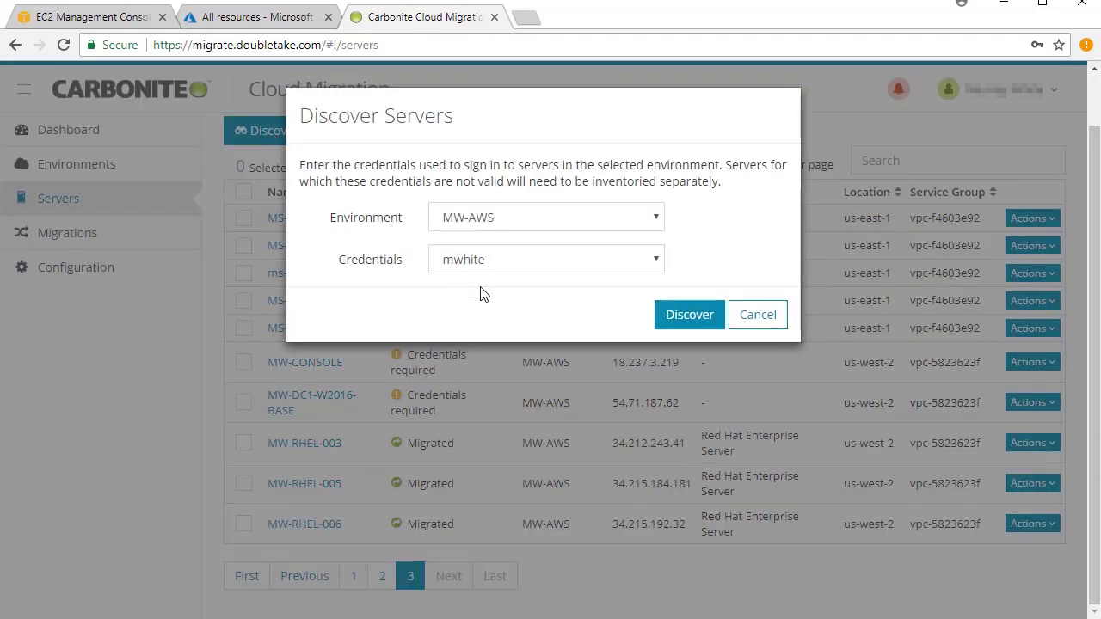
pyautogui.click(689, 315)
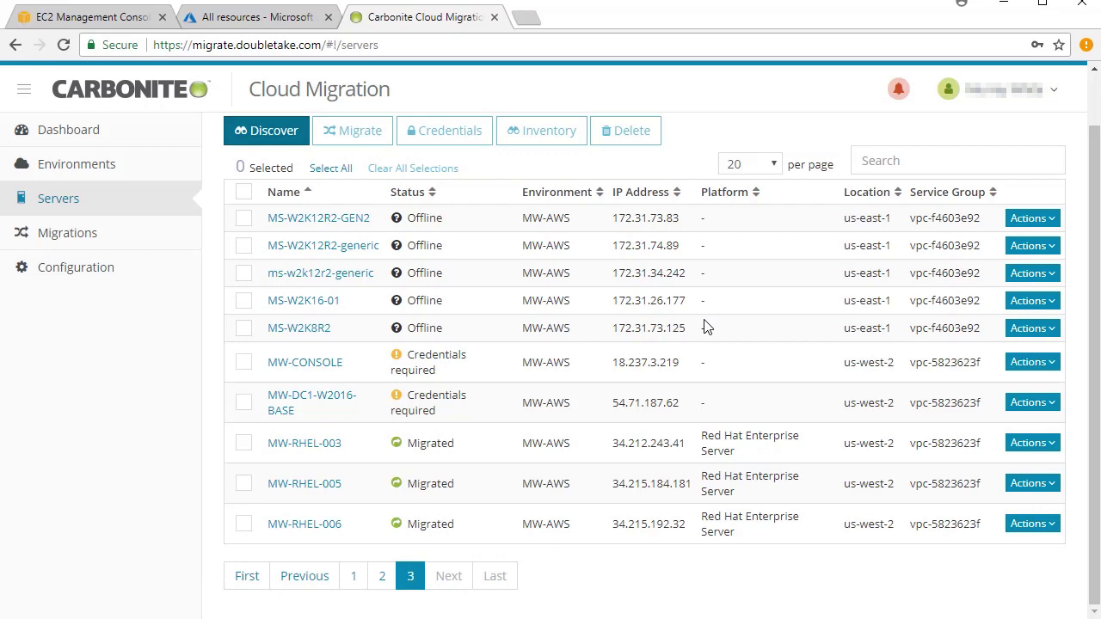
# Select the discovered MW-SRC1, MW-SRC2 and MW-SRC3 servers.
pyautogui.scroll(-2, 704, 326)
pyautogui.click(244, 444)
pyautogui.click(243, 483)
pyautogui.click(243, 524)
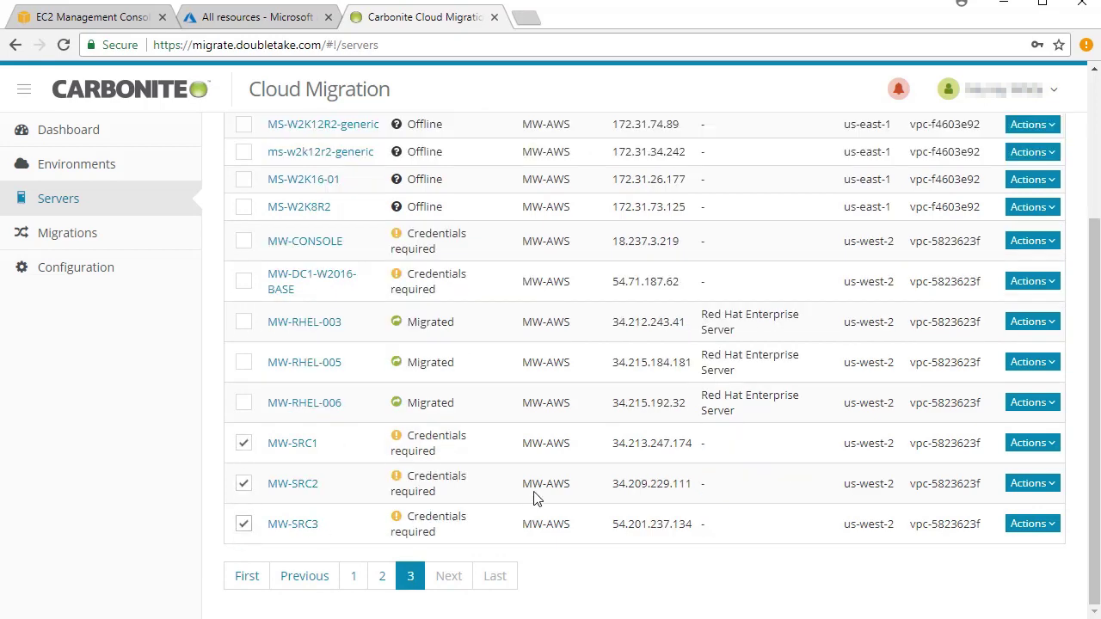
# Save username 'administrator' and the account password as credentials for the three MW-SRC servers.
pyautogui.scroll(5, 533, 499)
pyautogui.click(465, 187)
pyautogui.click(479, 295)
pyautogui.write('ad')
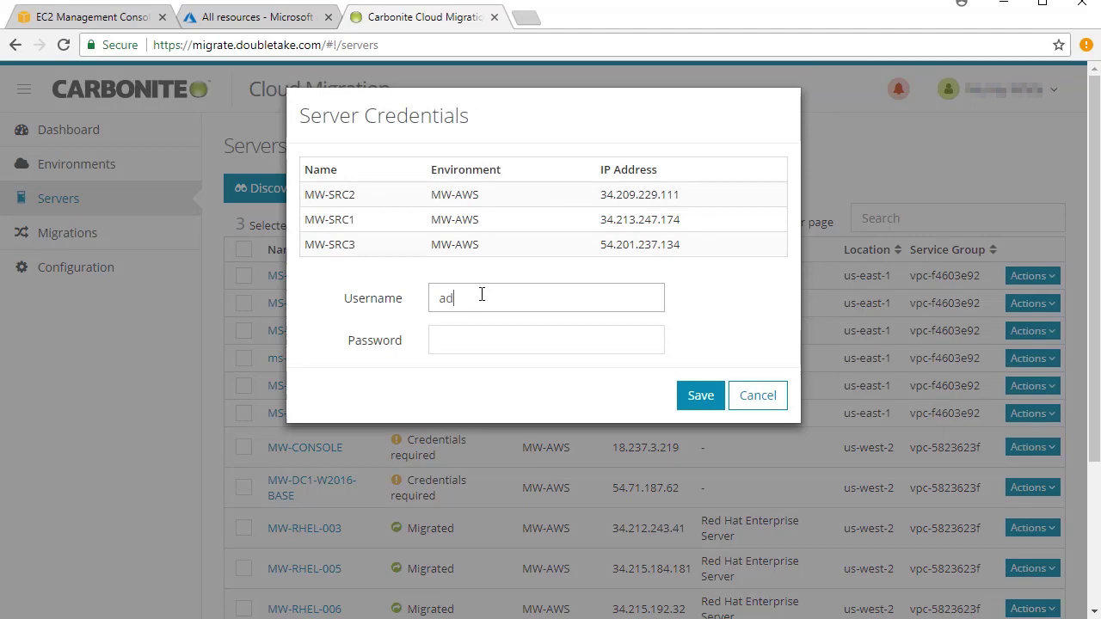
pyautogui.write('ministrator')
pyautogui.press('Tab')
pyautogui.write('••••••••••')
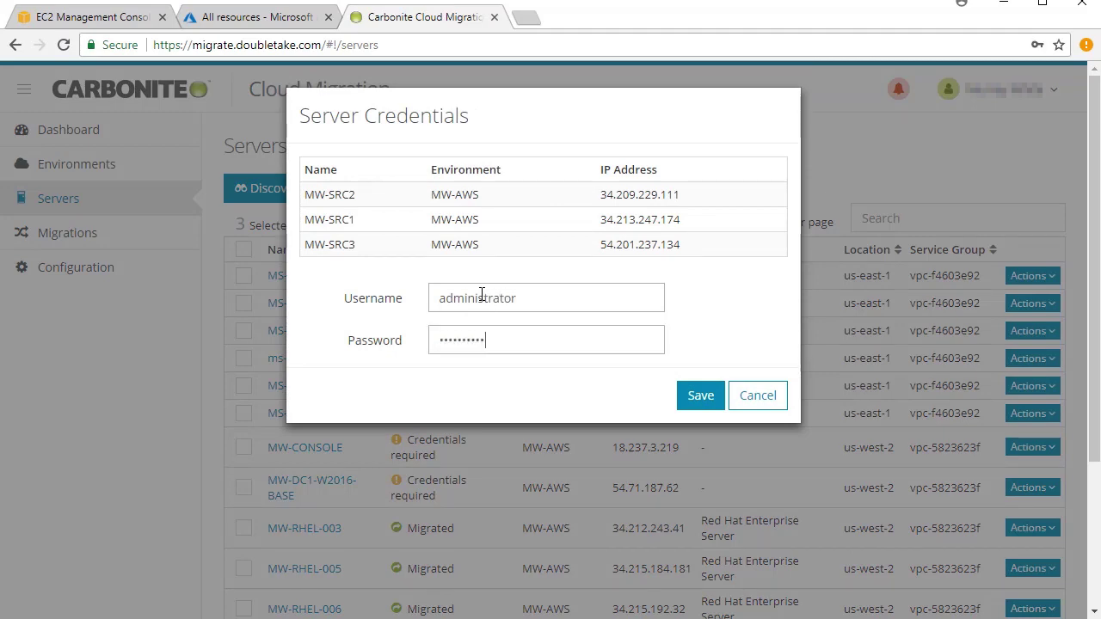
pyautogui.click(710, 399)
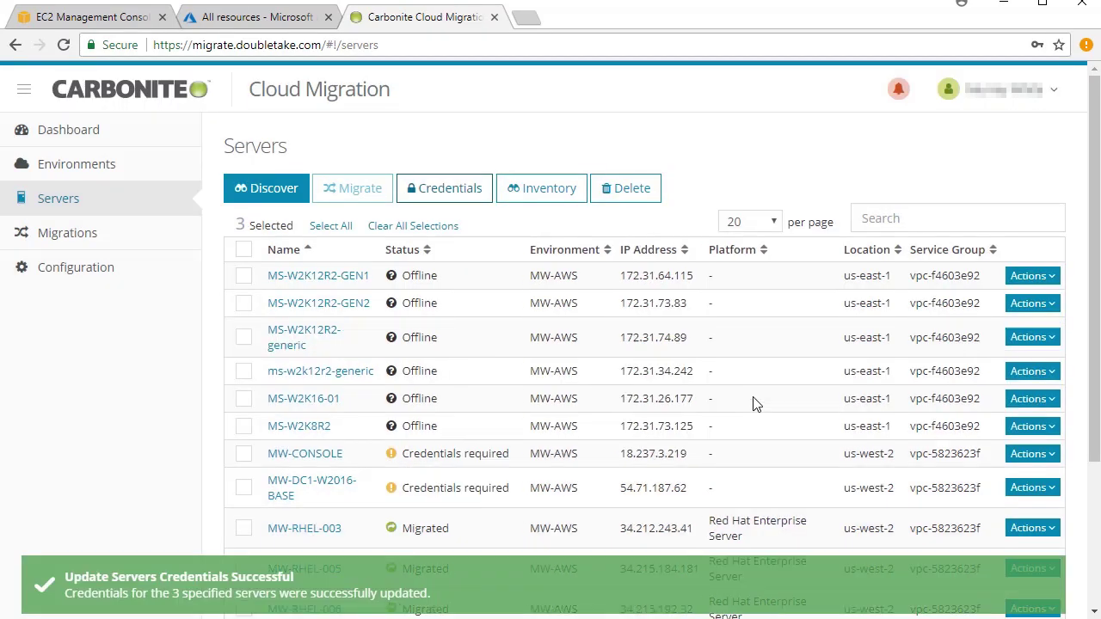
pyautogui.scroll(-3, 465, 464)
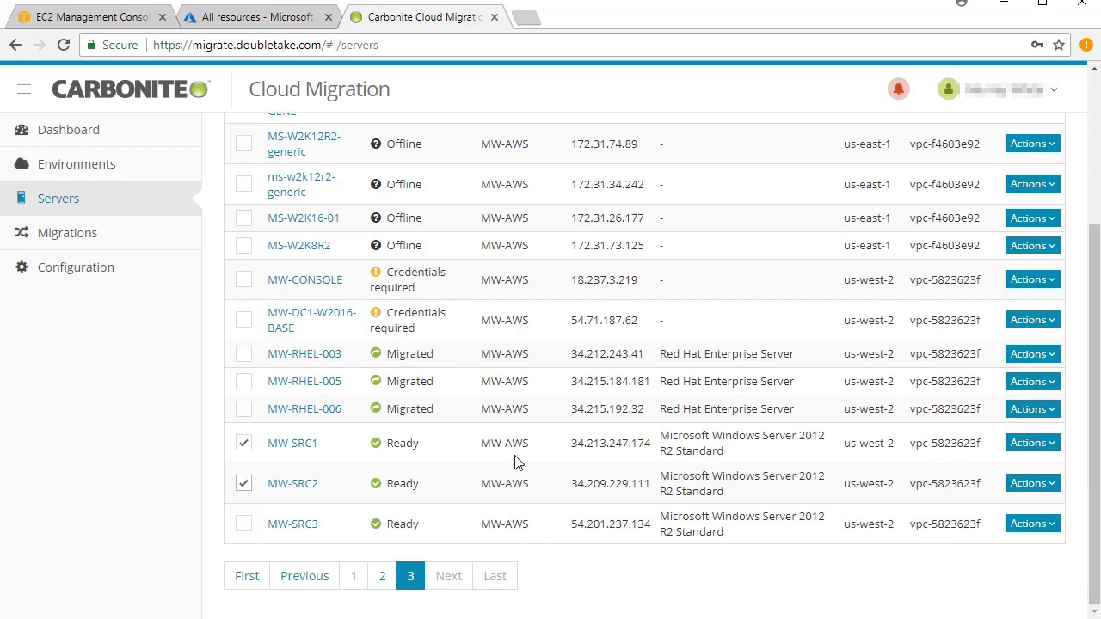
pyautogui.scroll(3, 515, 462)
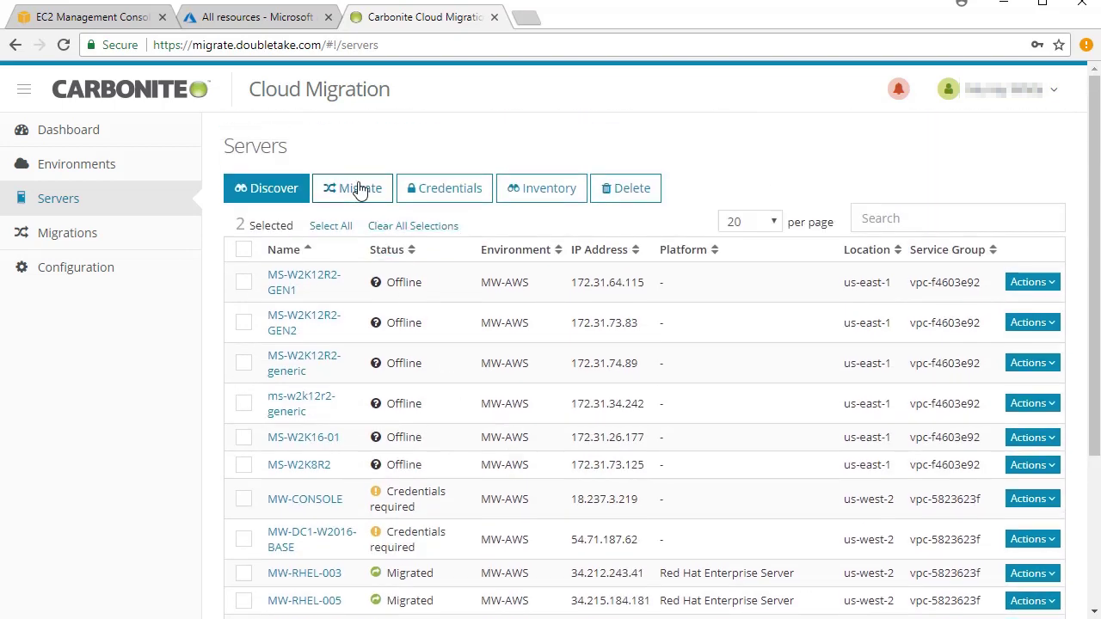
# Start a migration group named MigrationDemo targeting MW-Azure in West US 2.
pyautogui.click(360, 189)
pyautogui.write('MigrationDemo')
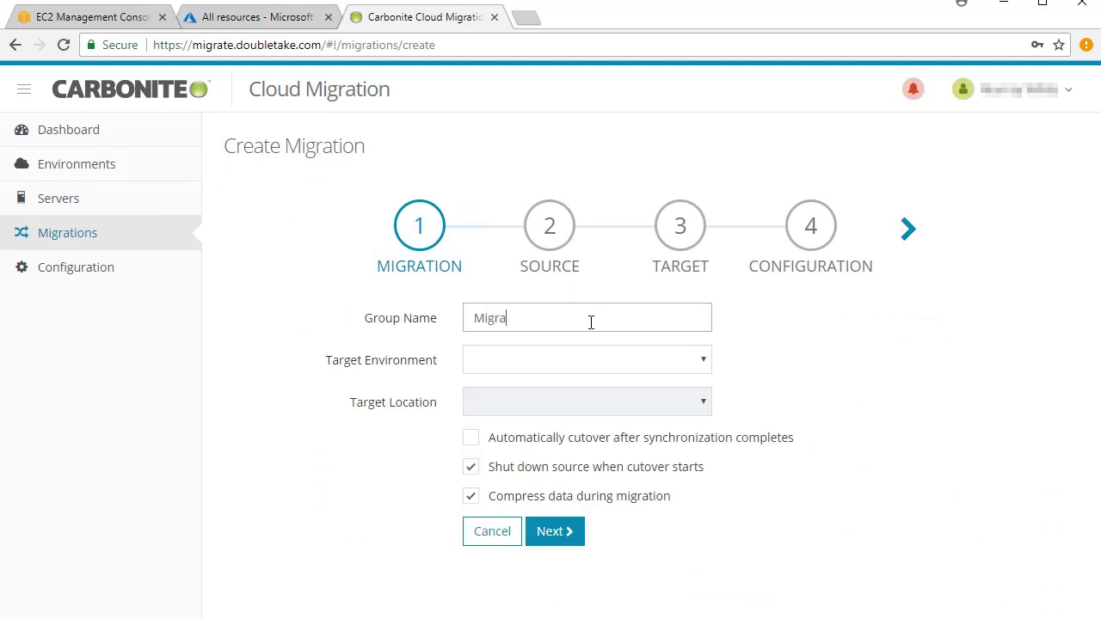
pyautogui.click(604, 367)
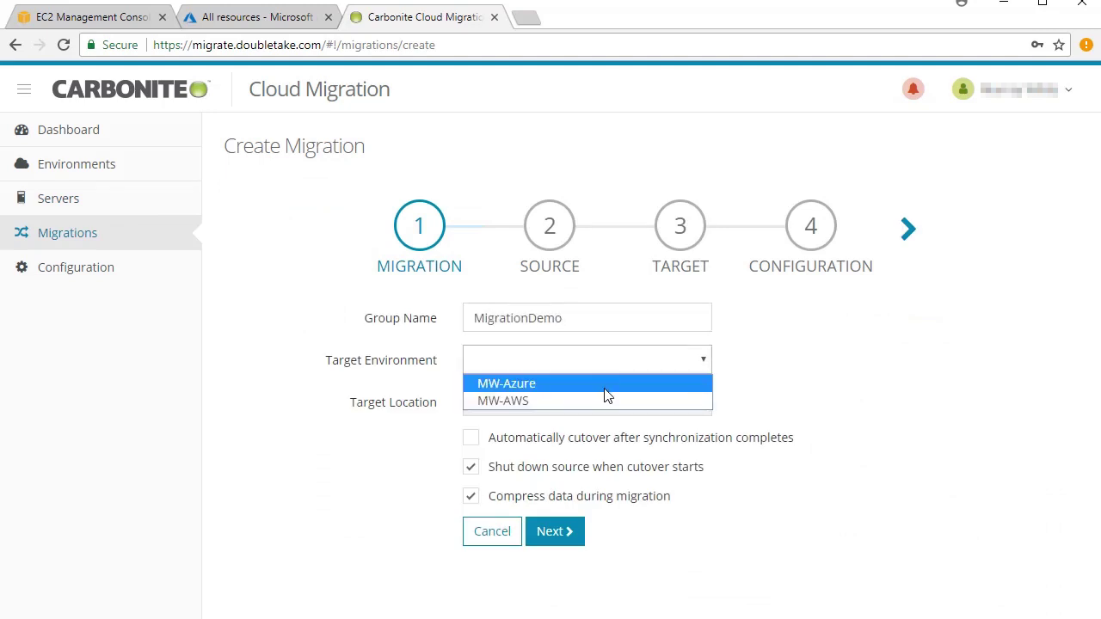
pyautogui.click(607, 392)
pyautogui.click(606, 397)
pyautogui.click(624, 510)
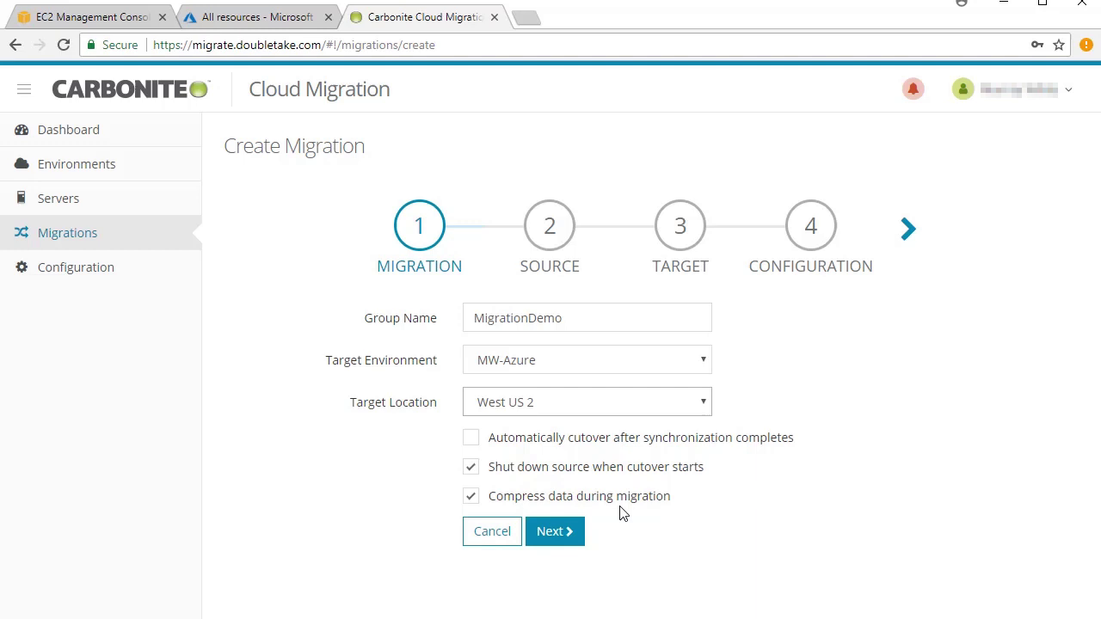
pyautogui.click(558, 532)
# Review MW-SRC1 and MW-SRC2 drive details, then open MW-SRC2's target VM size choices.
pyautogui.click(243, 392)
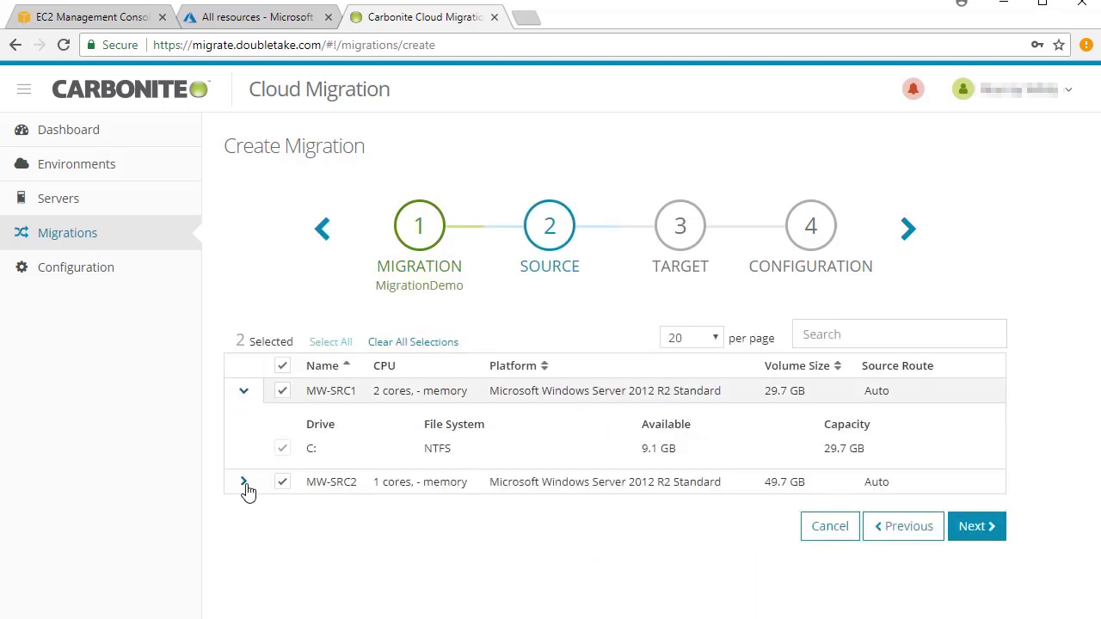
pyautogui.click(245, 483)
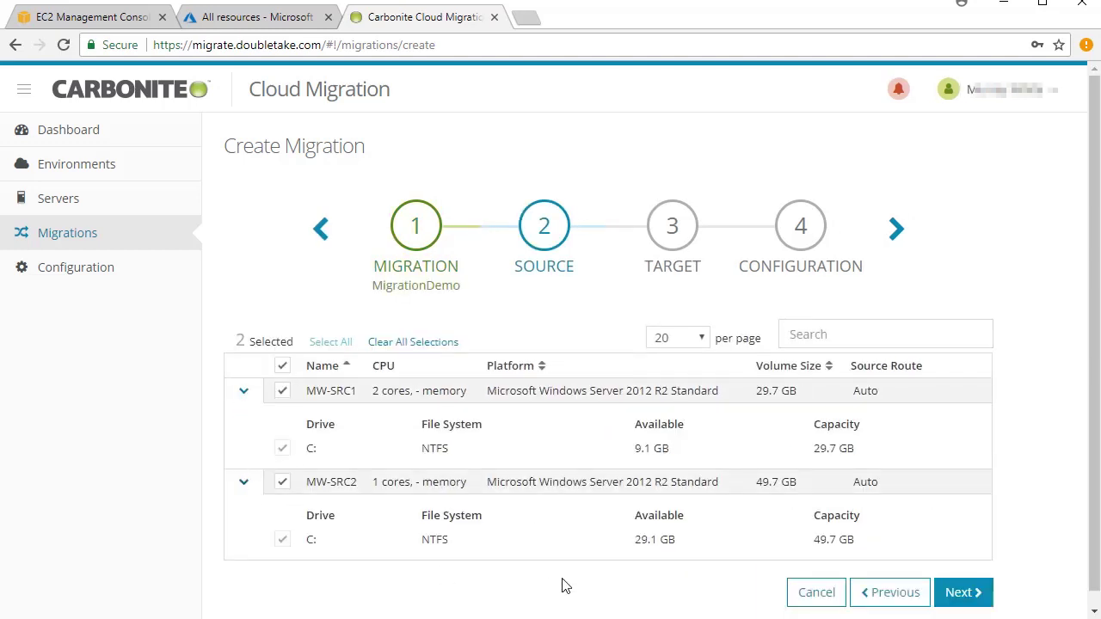
pyautogui.click(962, 593)
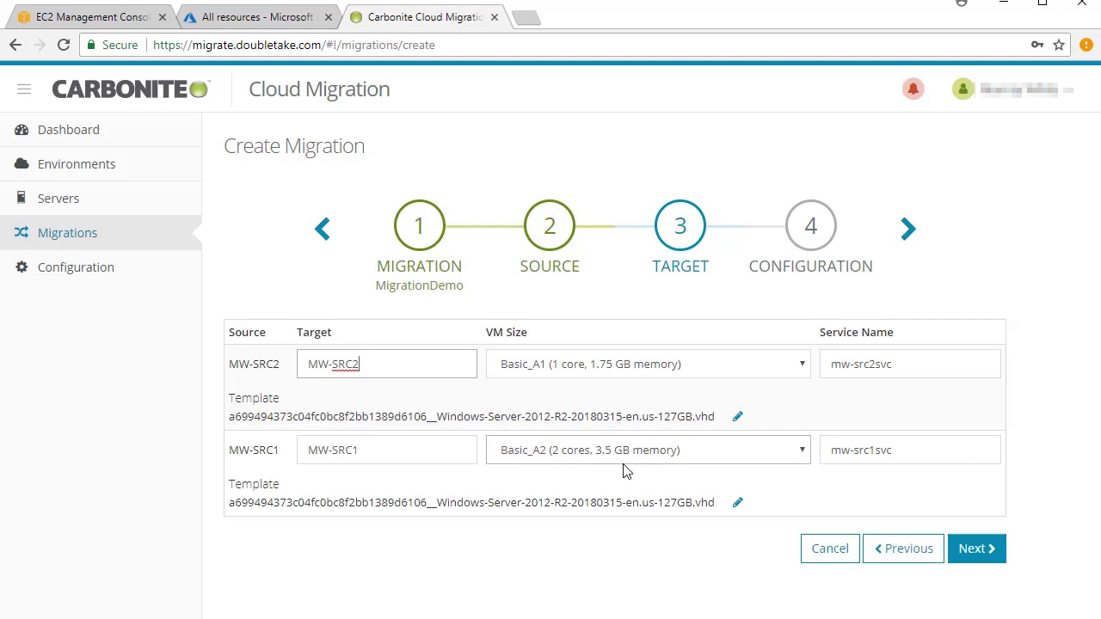
pyautogui.click(729, 372)
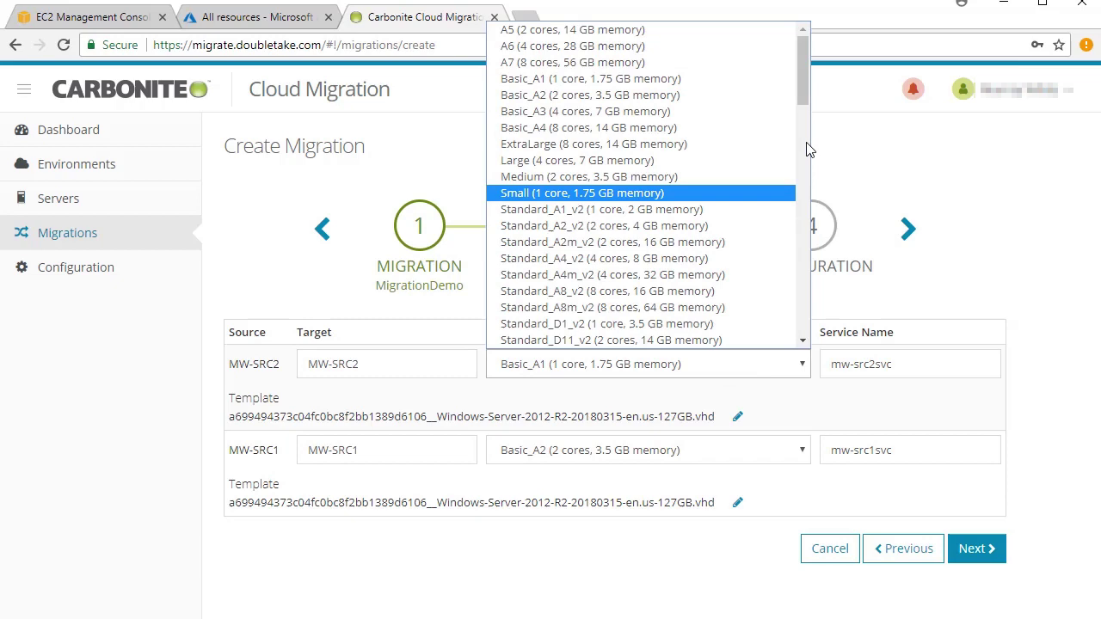
pyautogui.moveTo(805, 93); pyautogui.dragTo(806, 324)
pyautogui.moveTo(805, 325); pyautogui.dragTo(805, 339)
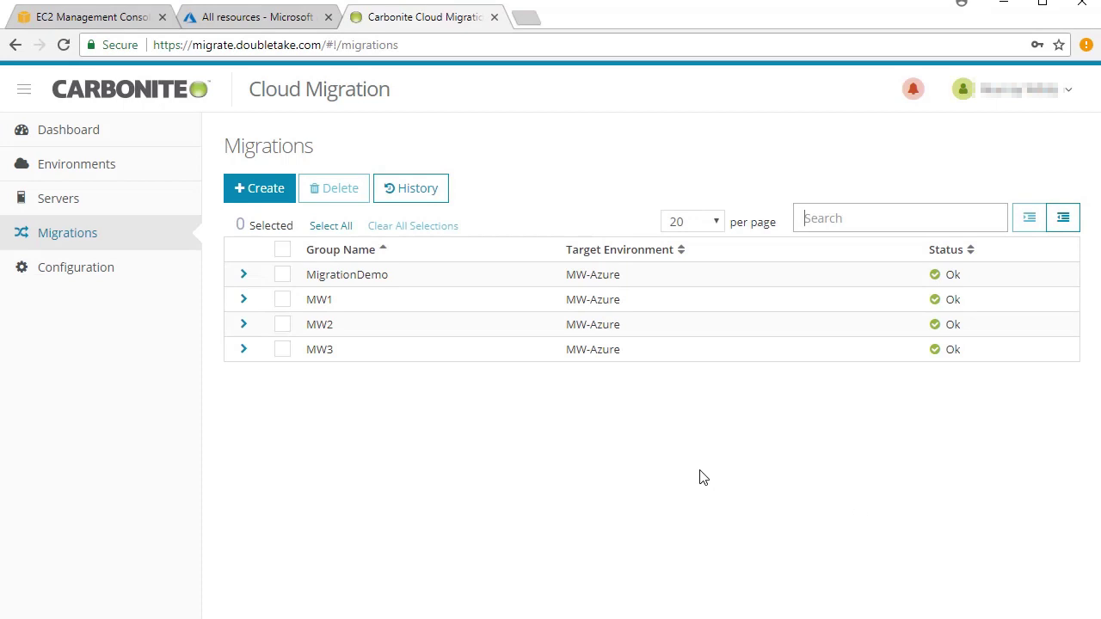
# Expand MigrationDemo and view the migration log for MW-SRC1.
pyautogui.click(245, 277)
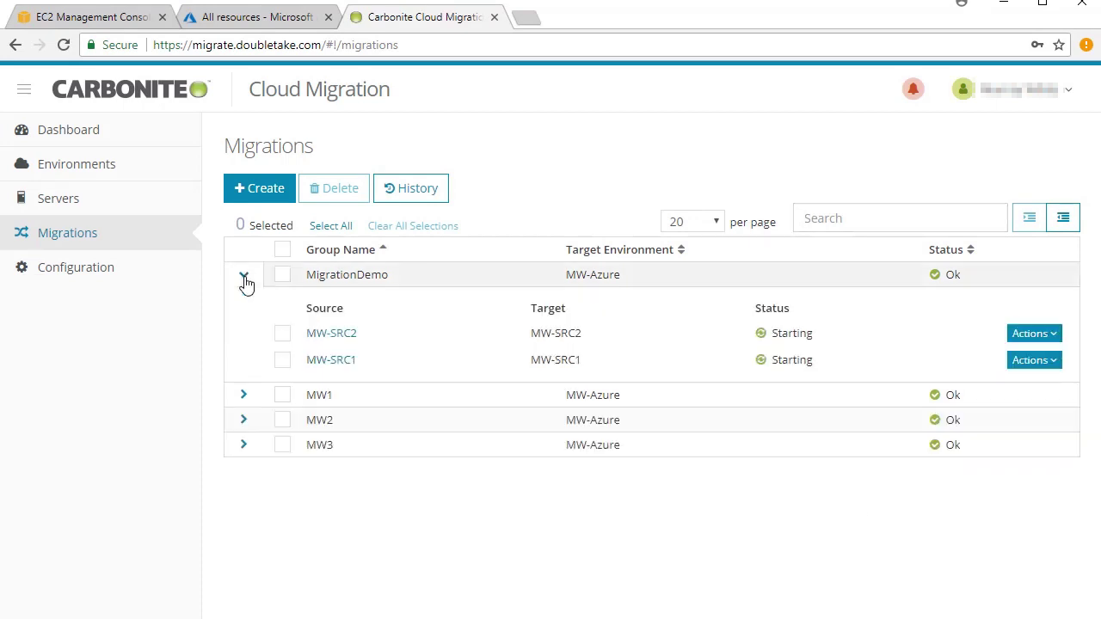
pyautogui.click(282, 359)
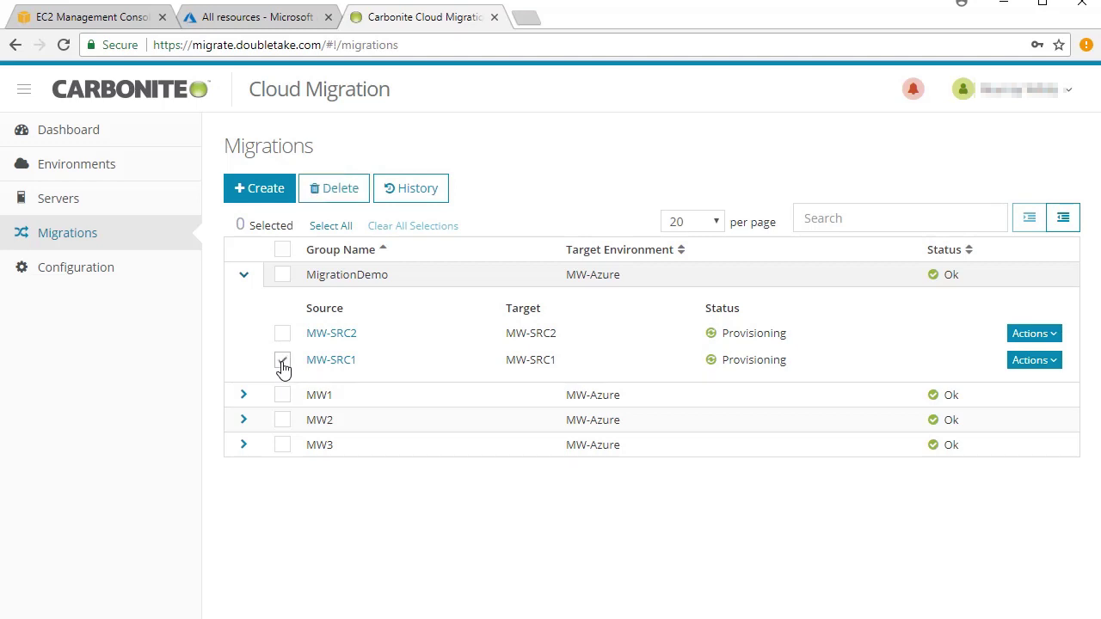
pyautogui.click(1035, 360)
pyautogui.click(1007, 401)
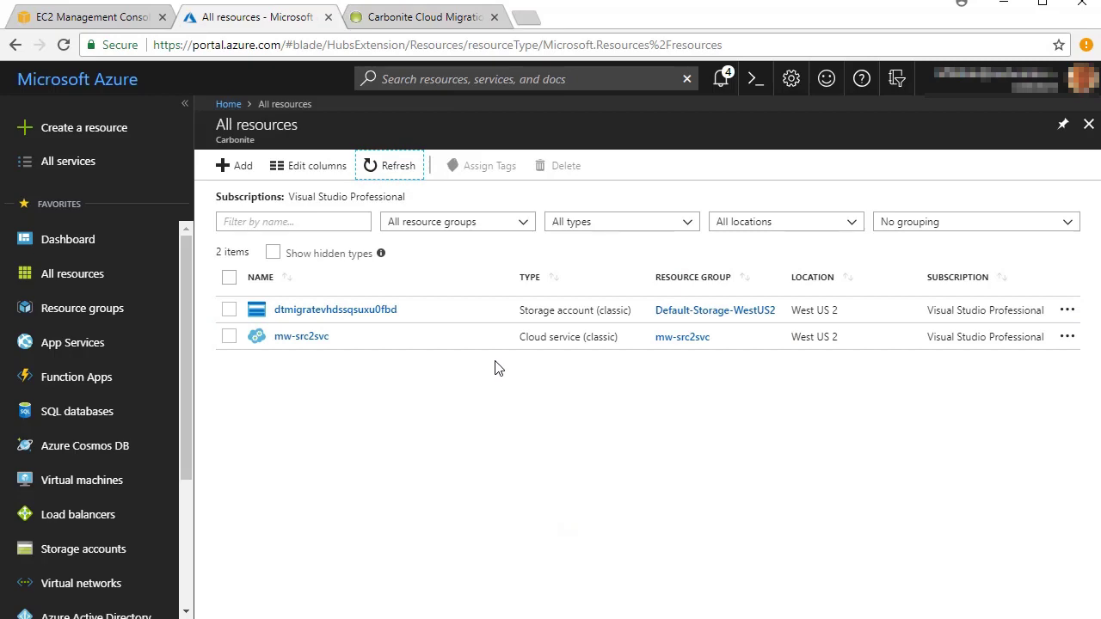
# Review the step checklist of MW-SRC1's migration progress.
pyautogui.click(407, 26)
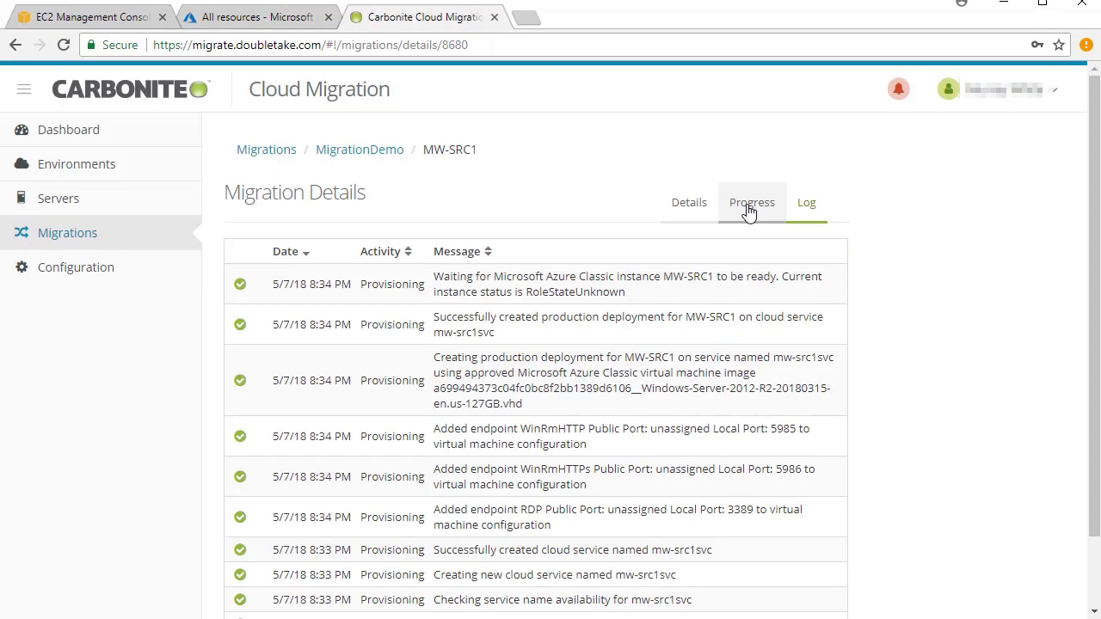
pyautogui.click(749, 210)
pyautogui.scroll(-1, 772, 320)
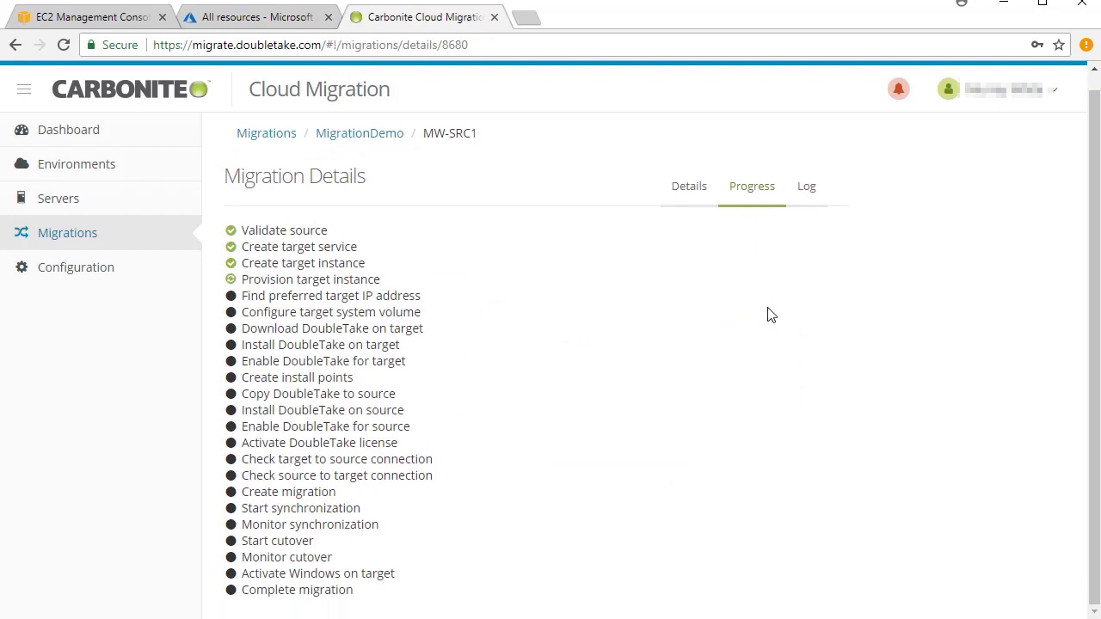
# View MW-SRC2's migration log, then refresh the Azure resource list.
pyautogui.click(359, 134)
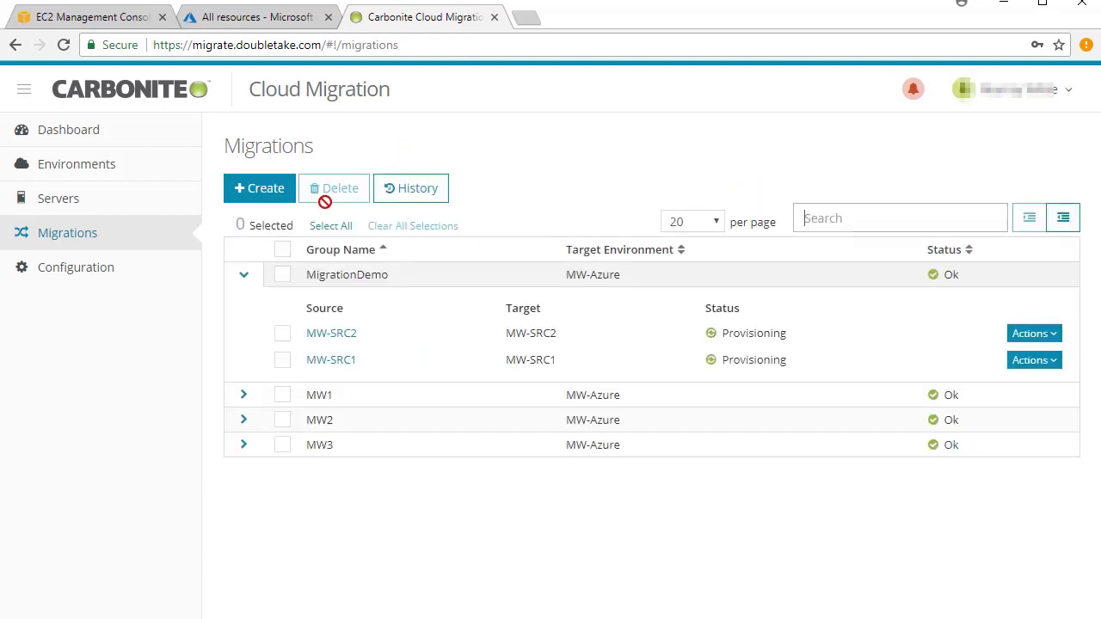
pyautogui.click(282, 333)
pyautogui.click(1043, 335)
pyautogui.click(1007, 368)
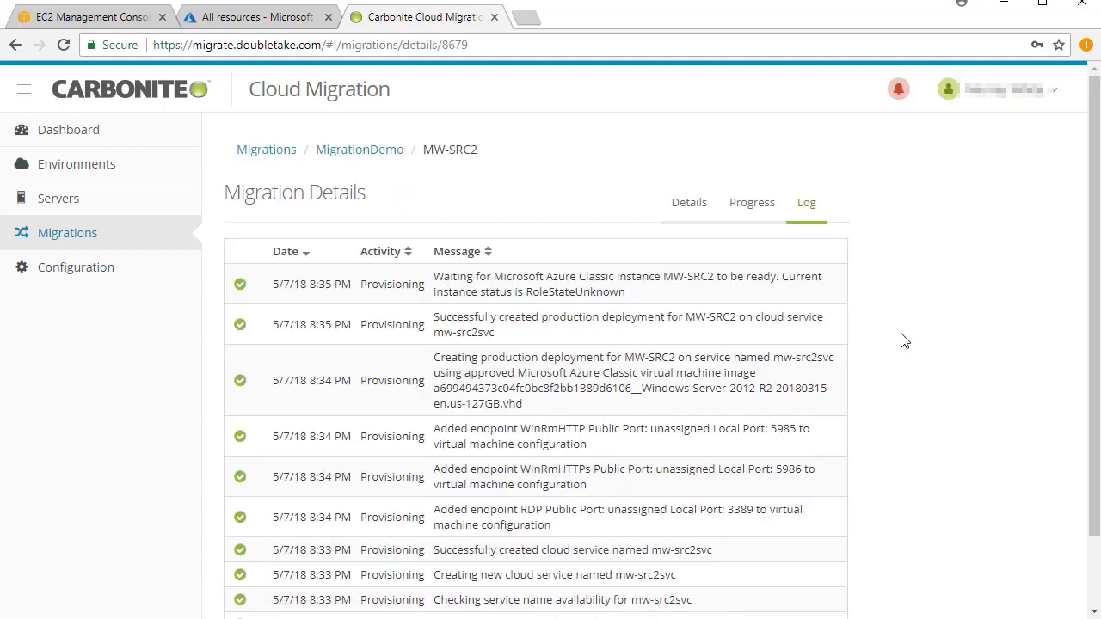
pyautogui.click(277, 17)
pyautogui.click(396, 167)
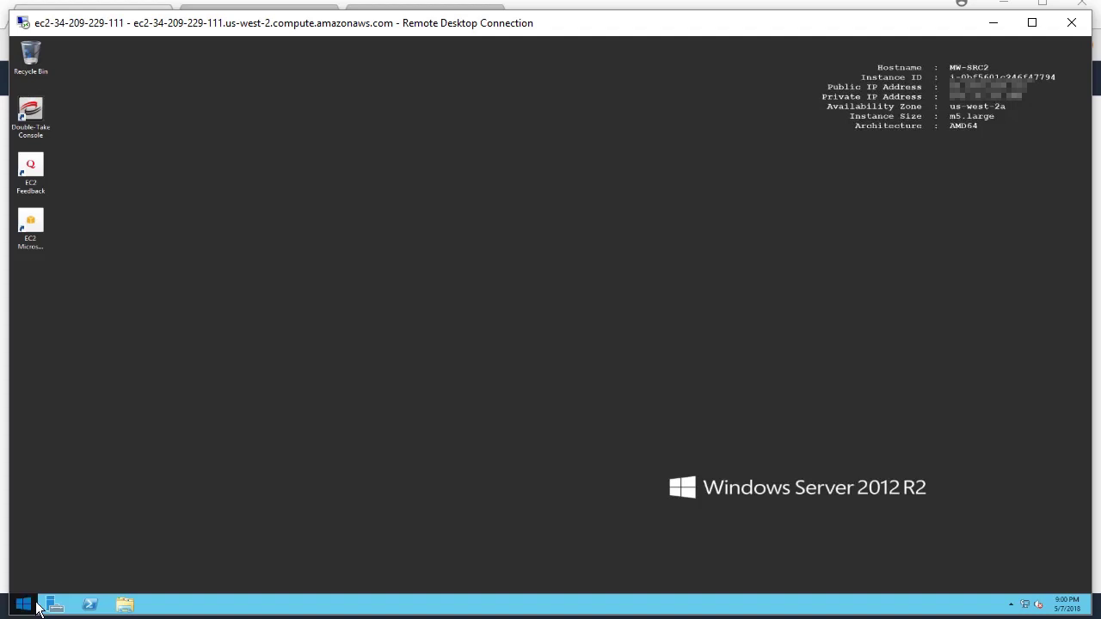
# Create desktop text document FILE1 containing 'FILE ABCD EFGH IJKL MNOP'.
pyautogui.rightClick(89, 337)
pyautogui.moveTo(120, 405)
pyautogui.click(233, 471)
pyautogui.write('H')
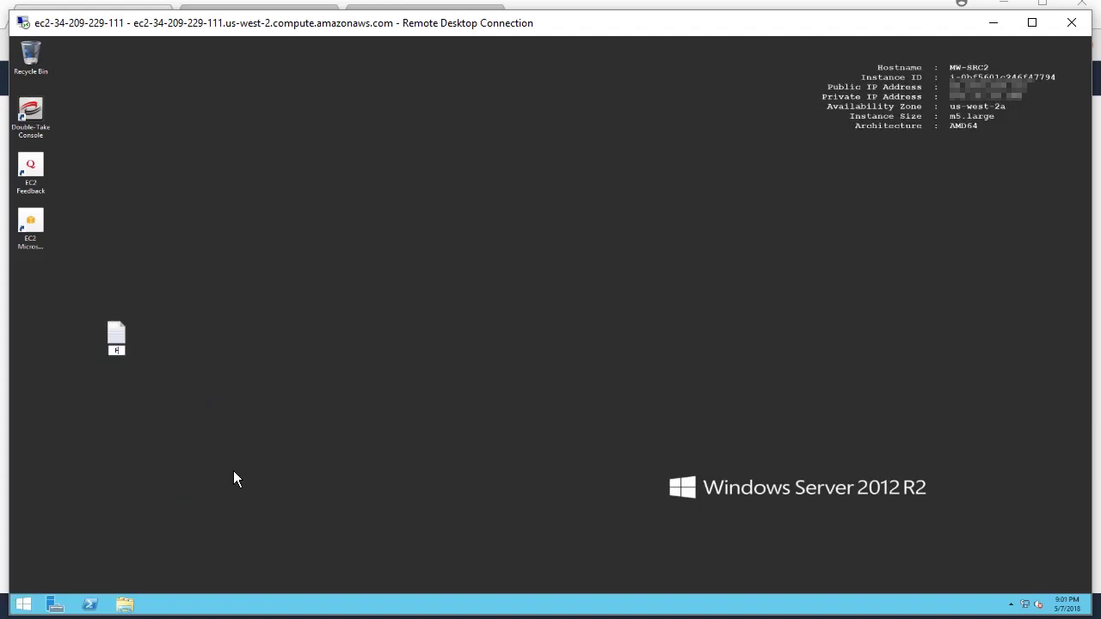
pyautogui.write('ILE1')
pyautogui.press('Return')
pyautogui.press('Return')
pyautogui.write('FILE A')
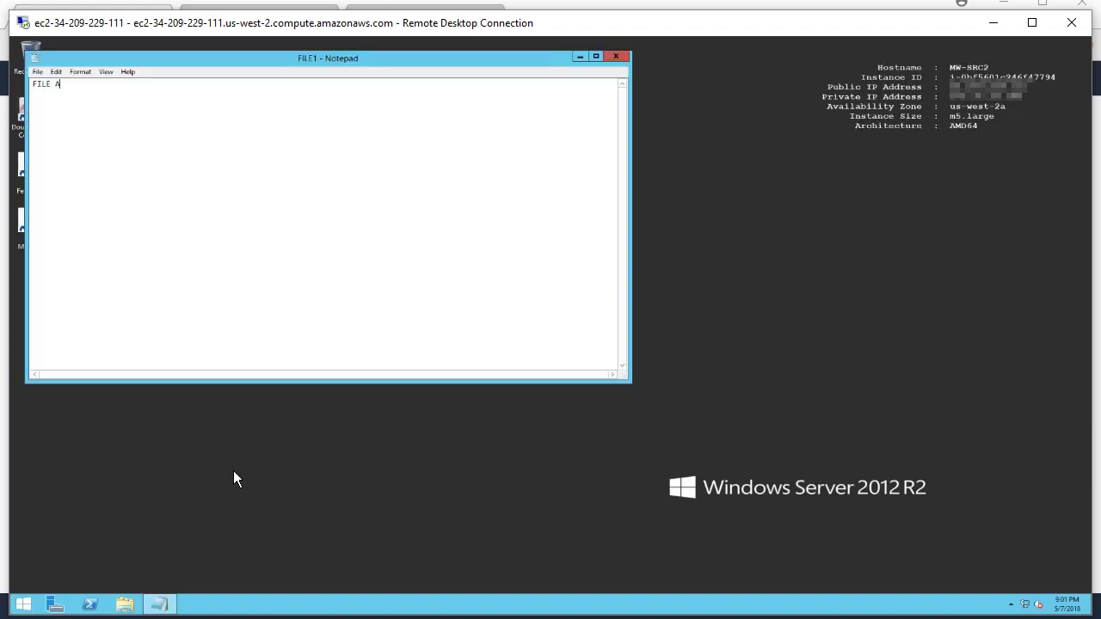
pyautogui.write('BCD EFGH IJKL MNOP')
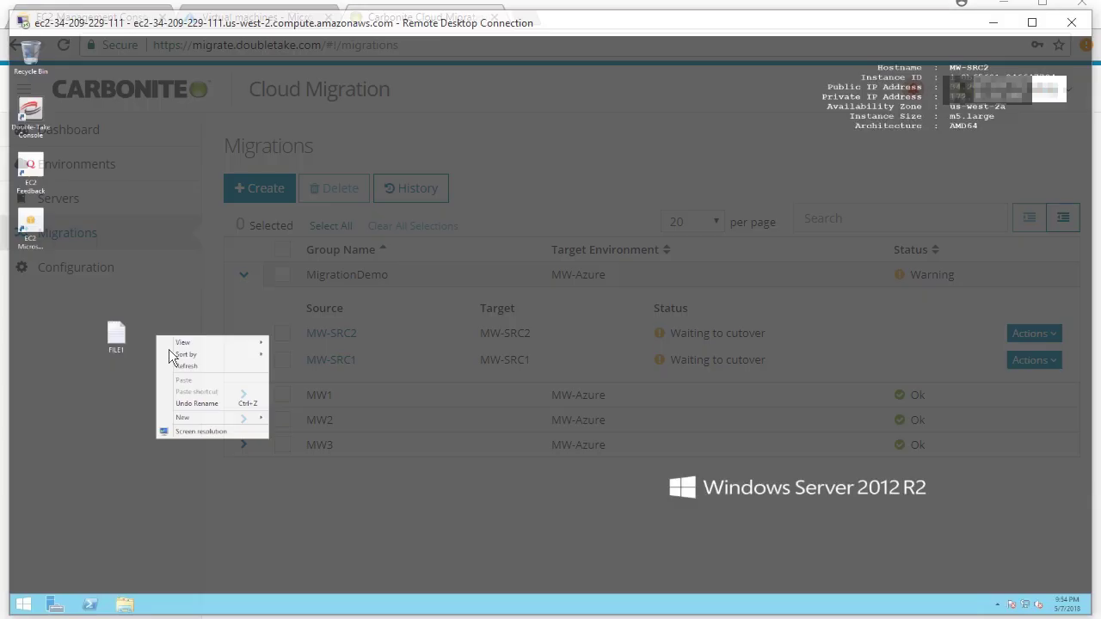
# Create desktop text document FILE2 and type 'File added following baseline sync' into it.
pyautogui.moveTo(245, 417)
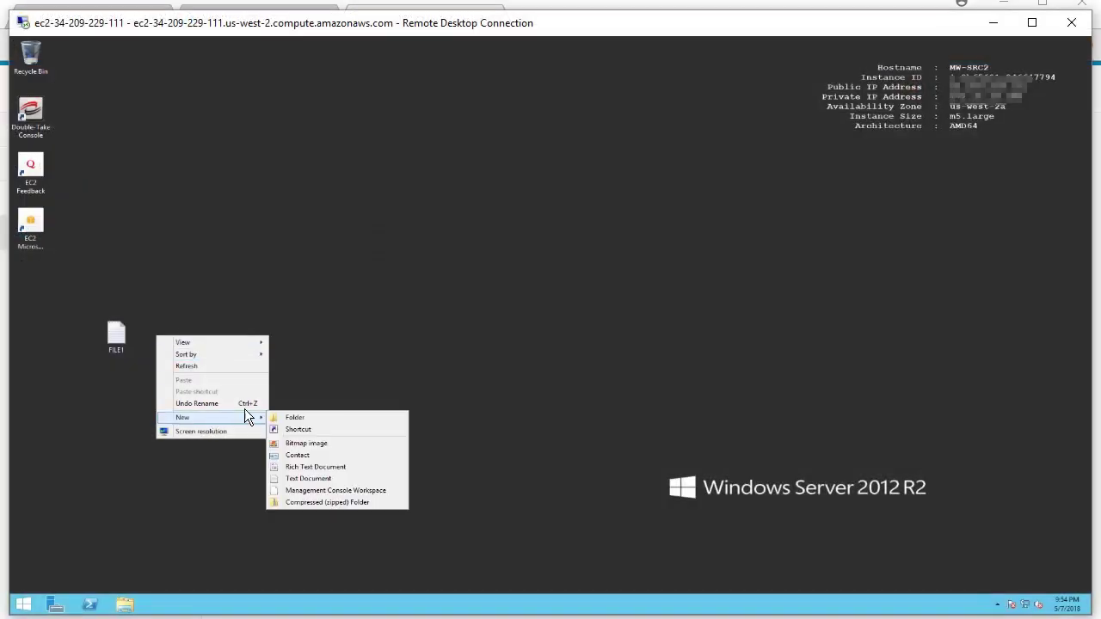
pyautogui.click(304, 475)
pyautogui.write('FILE2')
pyautogui.press('Return')
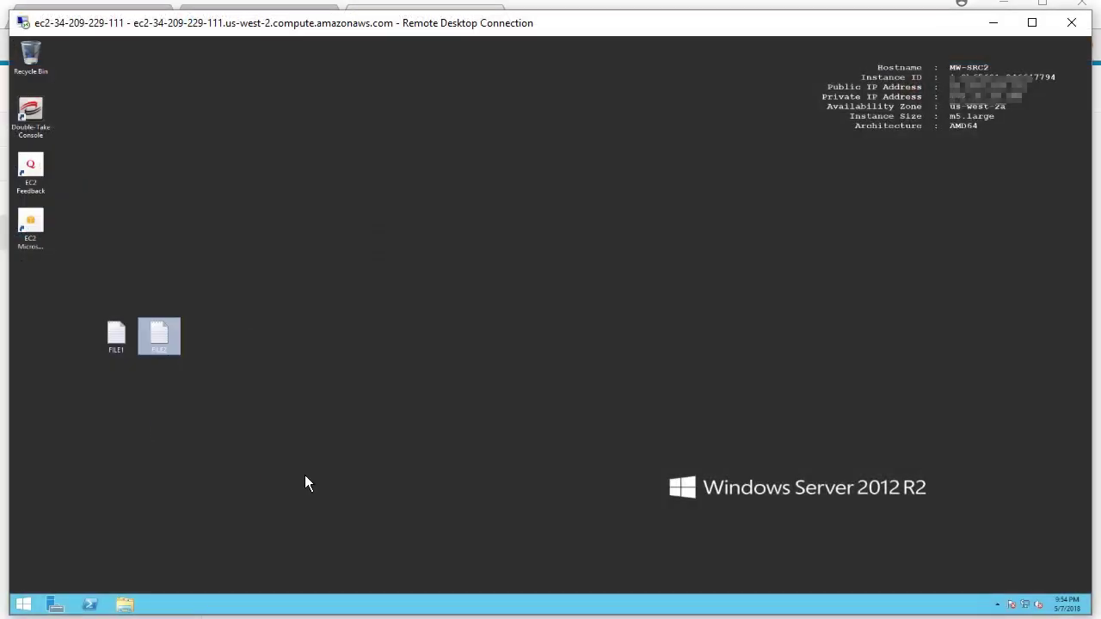
pyautogui.press('Return')
pyautogui.write('File added ')
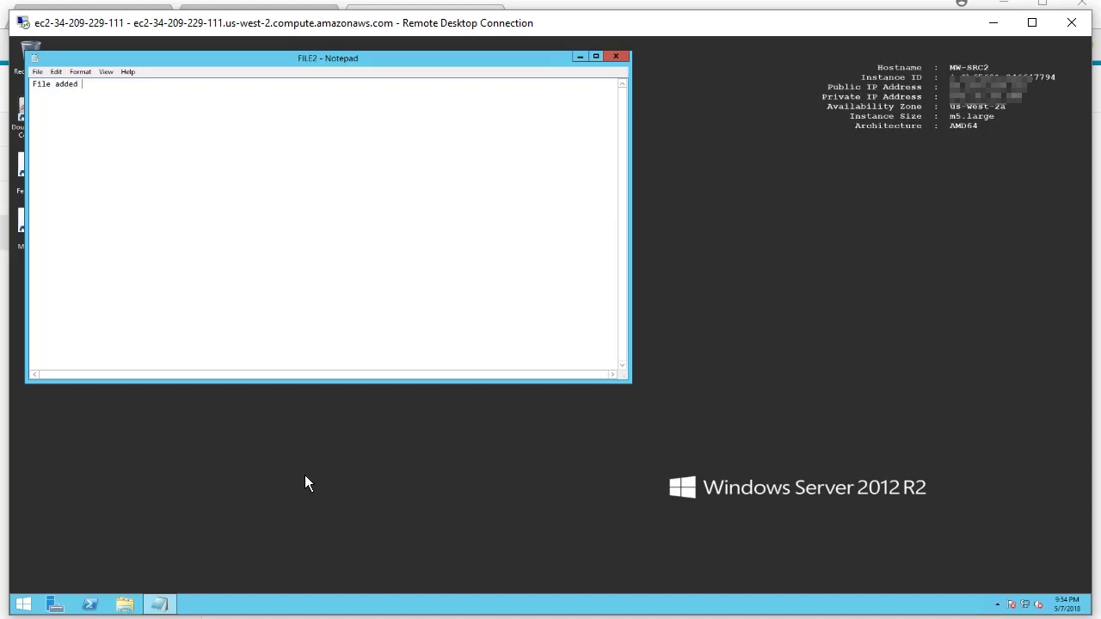
pyautogui.write('following baseline sync')
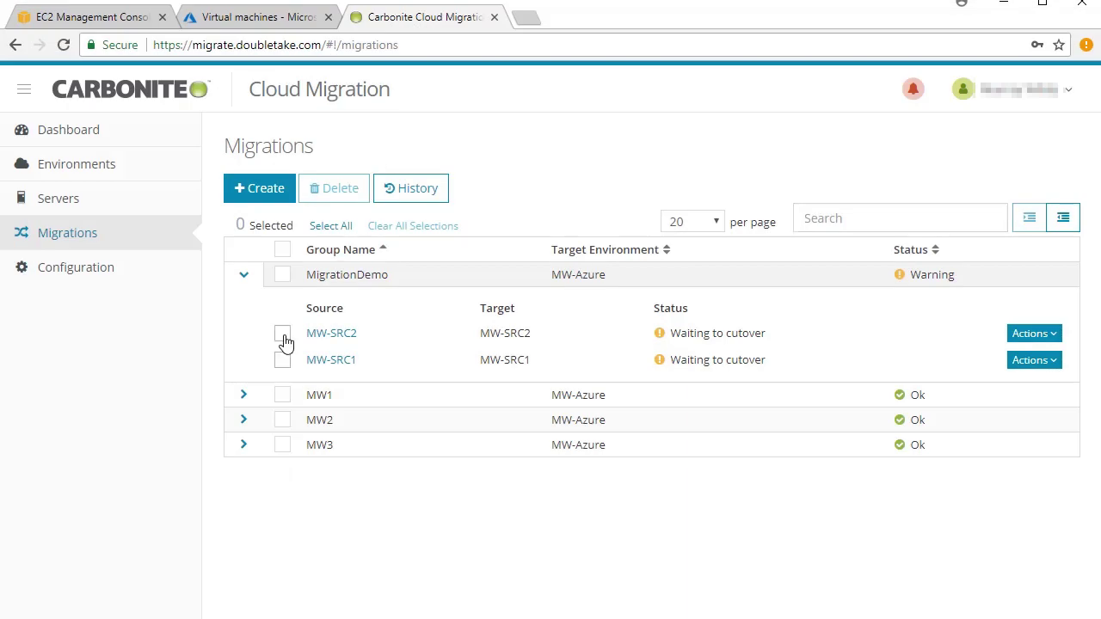
# Start and confirm the cutover of MW-SRC2, then view its migration progress.
pyautogui.click(1052, 335)
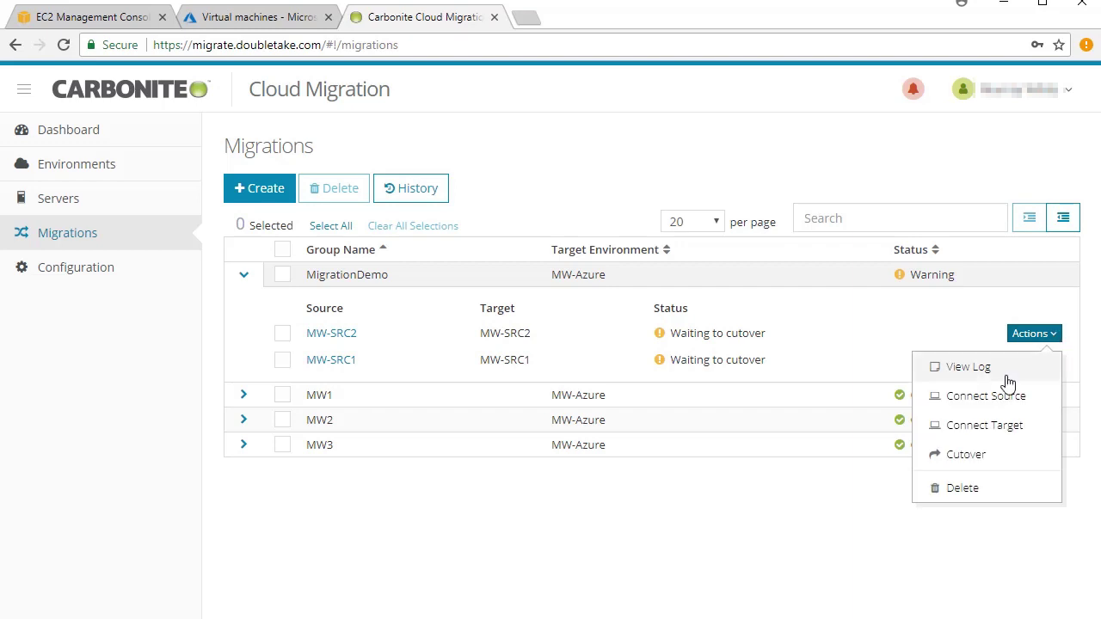
pyautogui.click(989, 467)
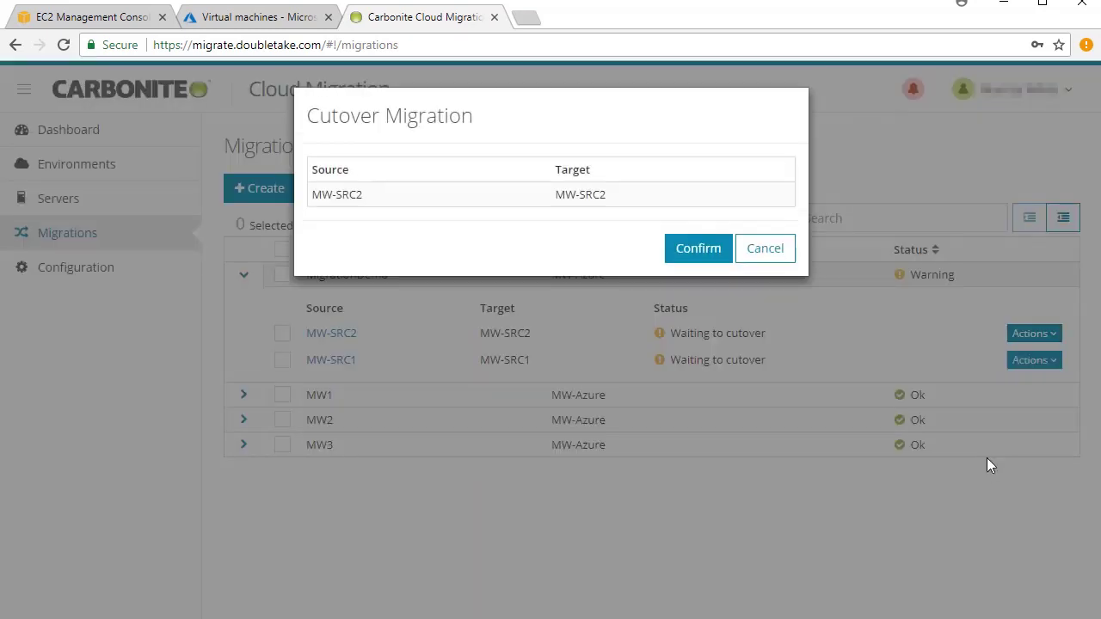
pyautogui.click(700, 251)
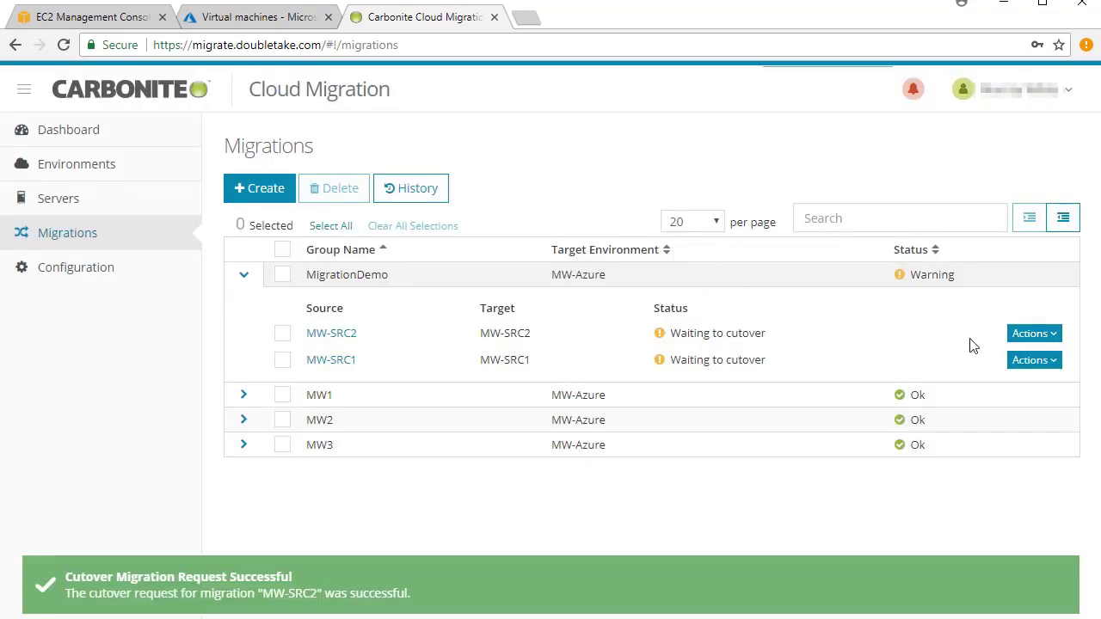
pyautogui.click(1035, 334)
pyautogui.click(1023, 369)
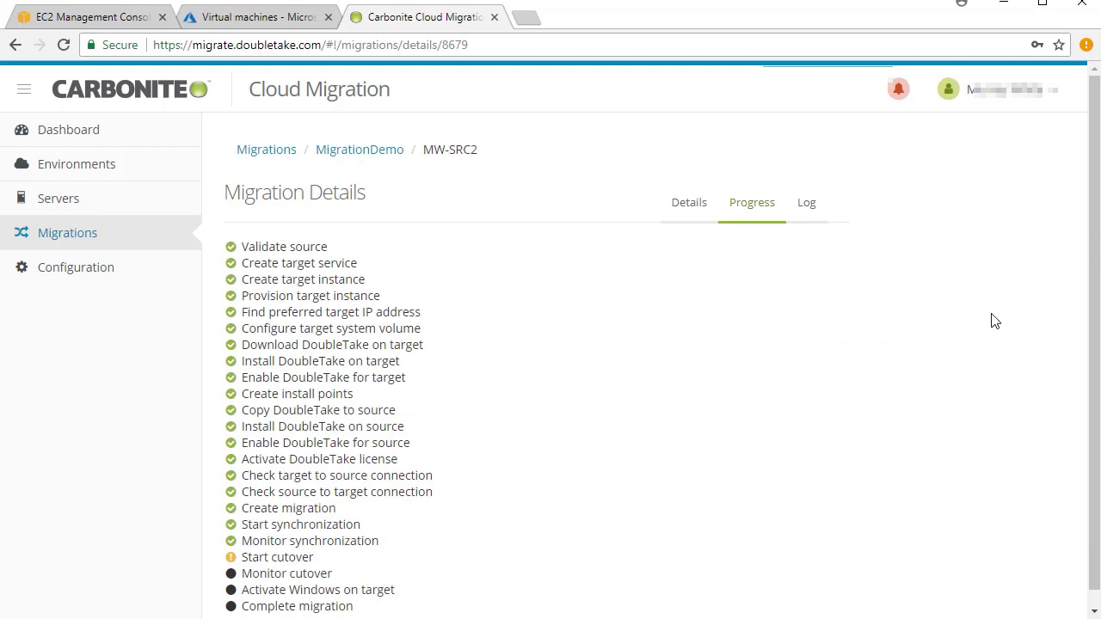
pyautogui.moveTo(1094, 300); pyautogui.dragTo(1094, 331)
# Refresh the EC2 instances to confirm MW-SRC2 stopped, then check its migration progress.
pyautogui.click(86, 18)
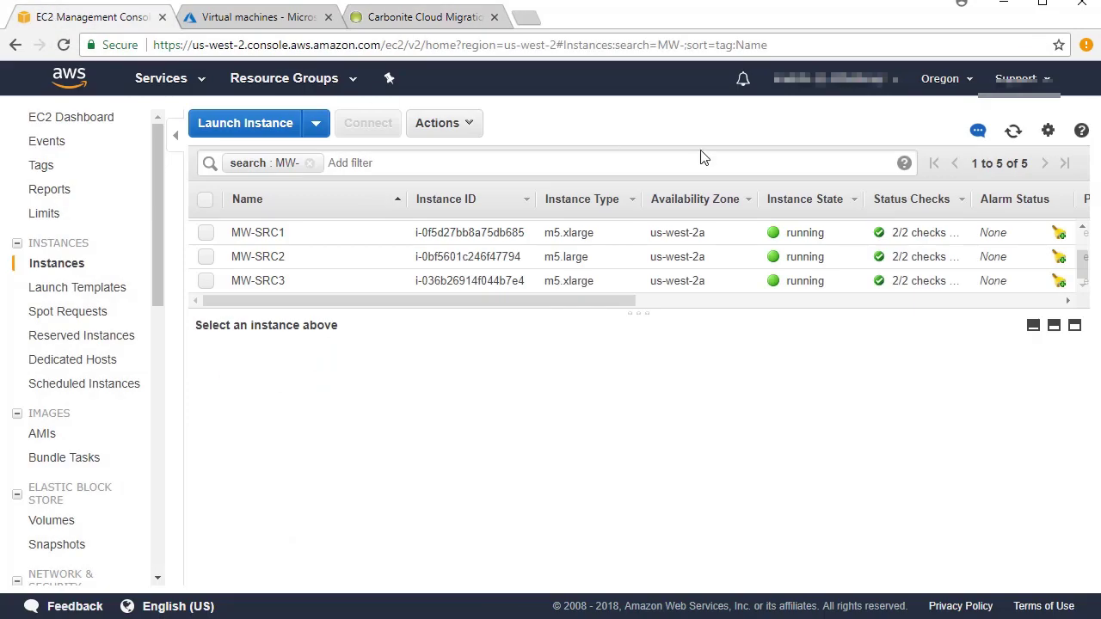
pyautogui.click(1012, 133)
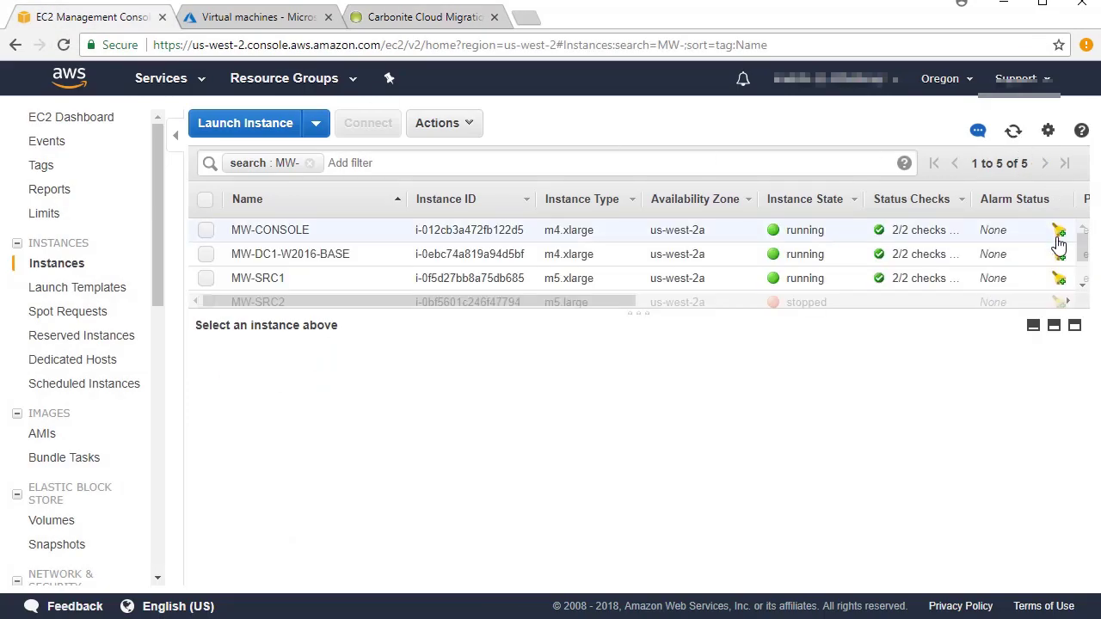
pyautogui.moveTo(1081, 249); pyautogui.dragTo(1082, 283)
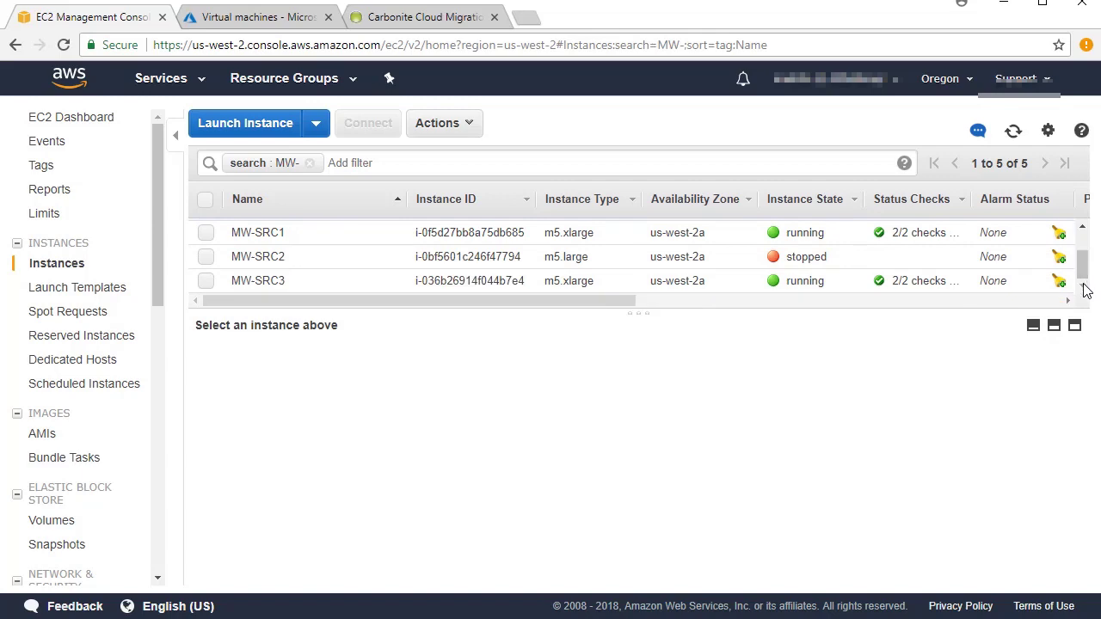
pyautogui.click(422, 18)
pyautogui.click(1041, 347)
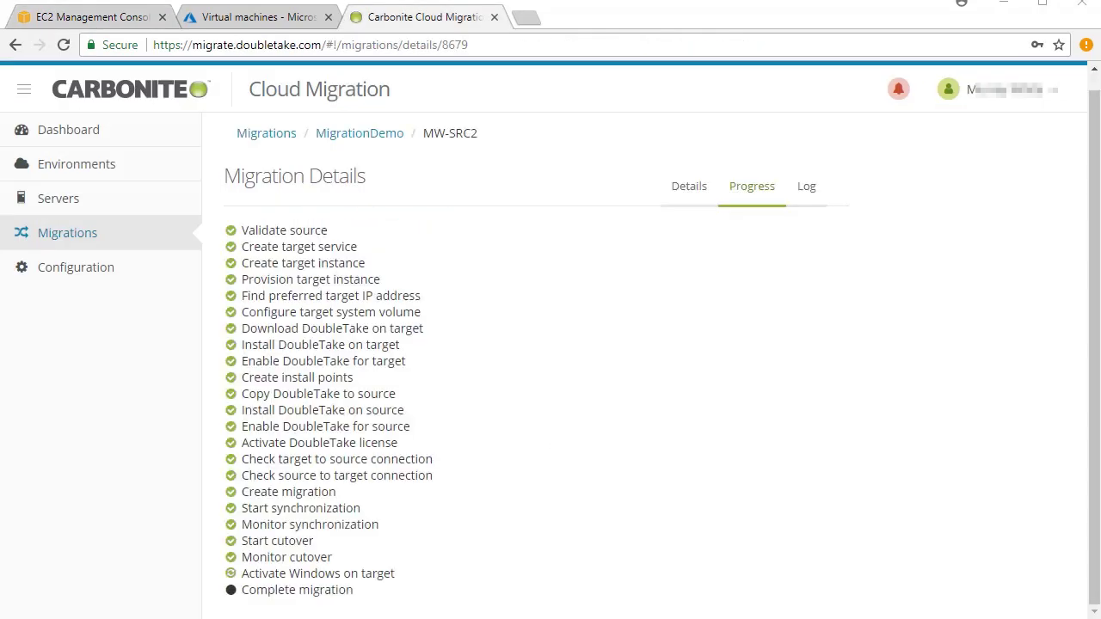
# Connect remotely to the migrated MW-SRC2 virtual machine in Azure.
pyautogui.click(258, 17)
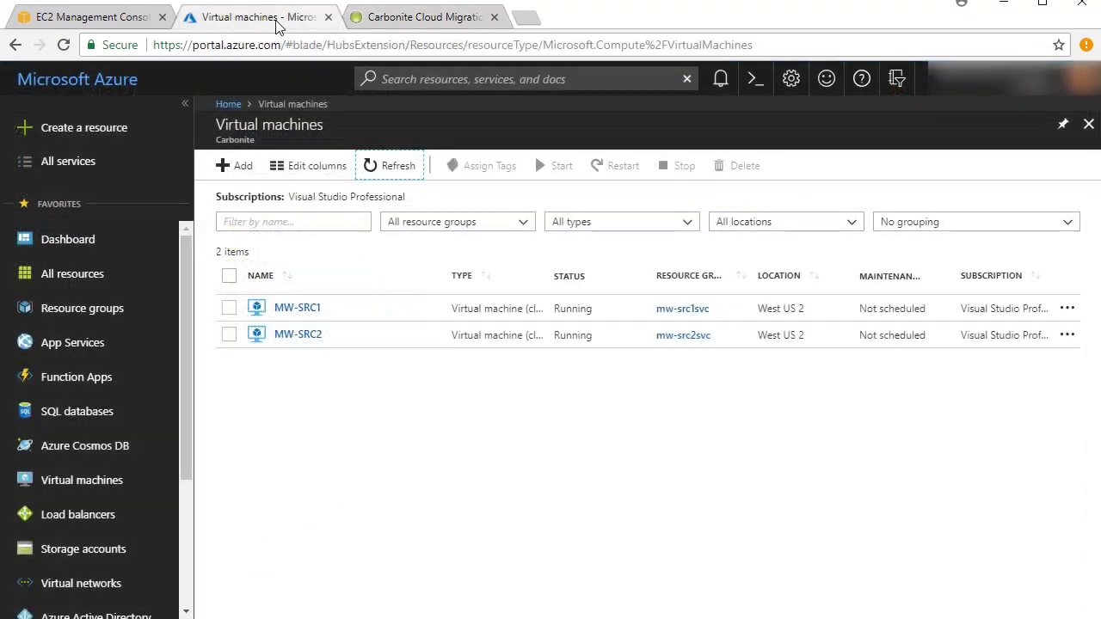
pyautogui.rightClick(308, 338)
pyautogui.click(348, 381)
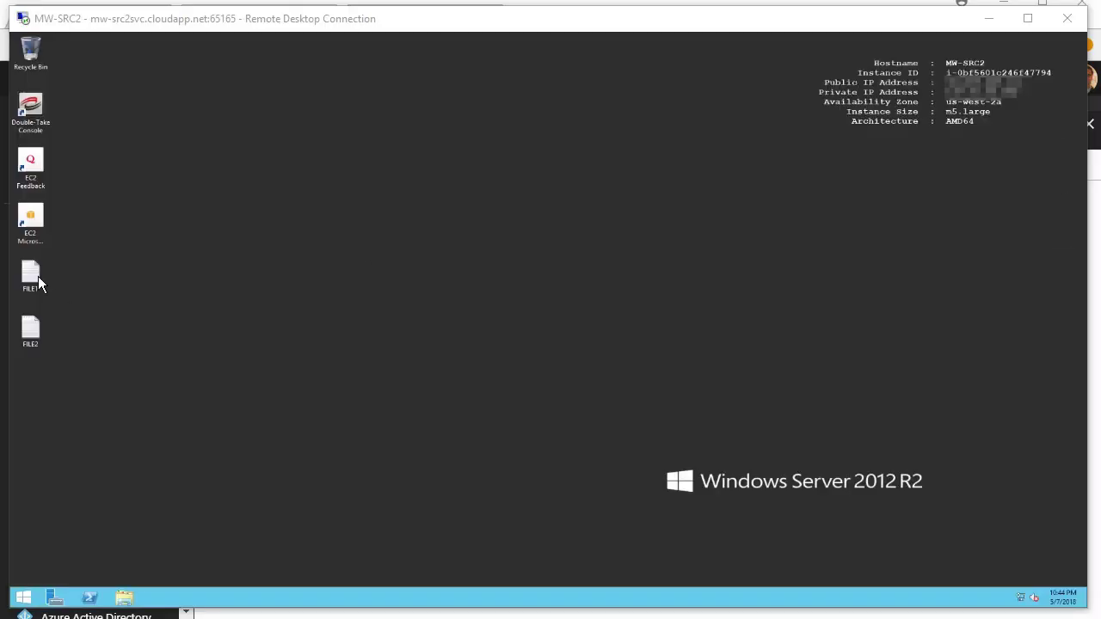
# Open FILE1 and FILE2 in Notepad on the Azure MW-SRC2 to confirm their contents, then close them.
pyautogui.doubleClick(31, 276)
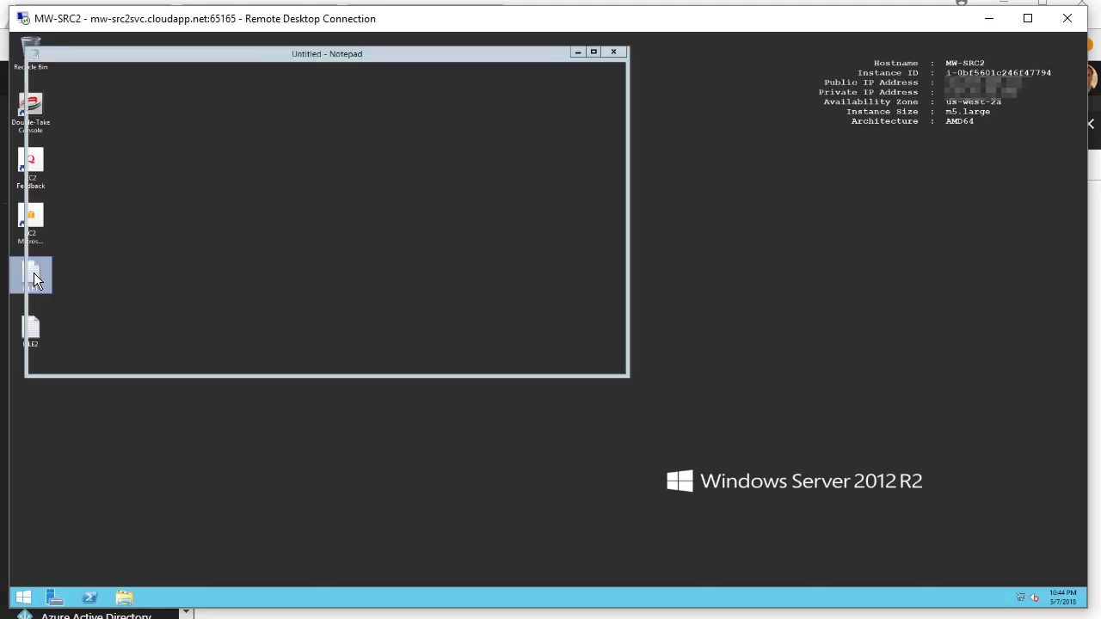
pyautogui.click(614, 51)
pyautogui.doubleClick(30, 330)
pyautogui.click(614, 52)
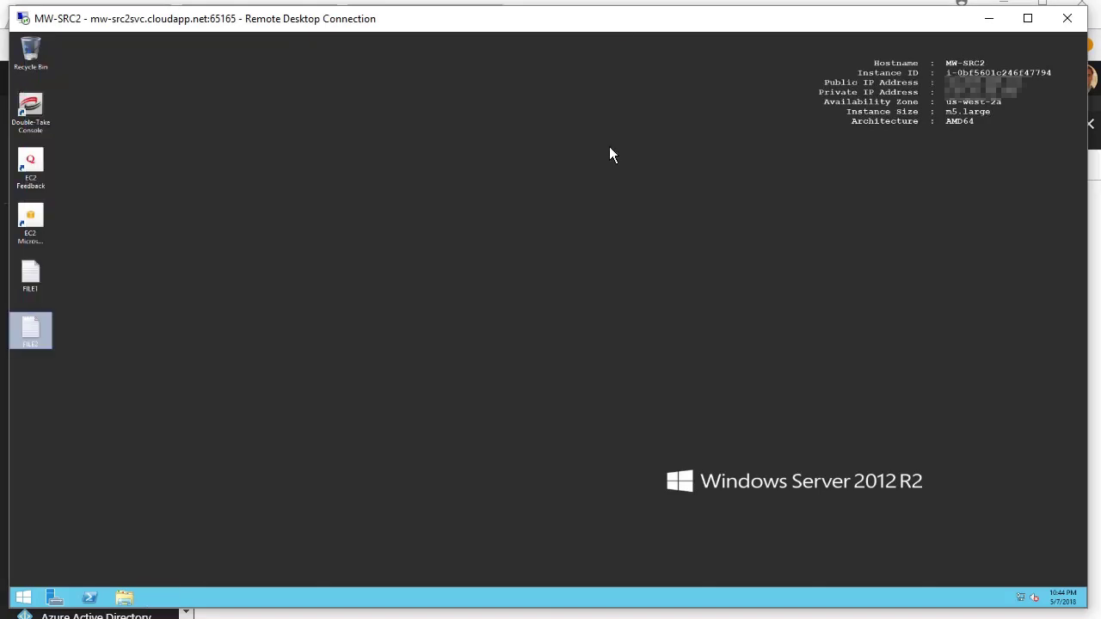